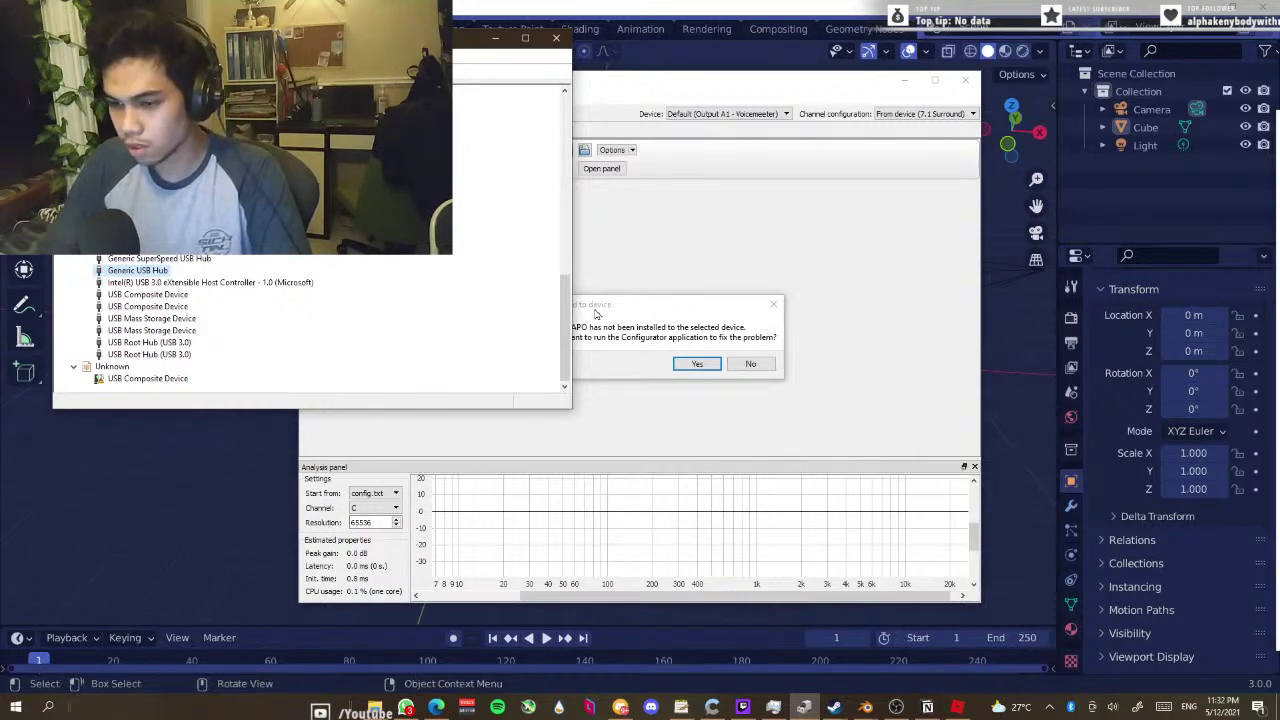
# Update the driver of the unknown USB Composite Device from the list of drivers on the computer, and minimize the device manager
pyautogui.click(152, 379)
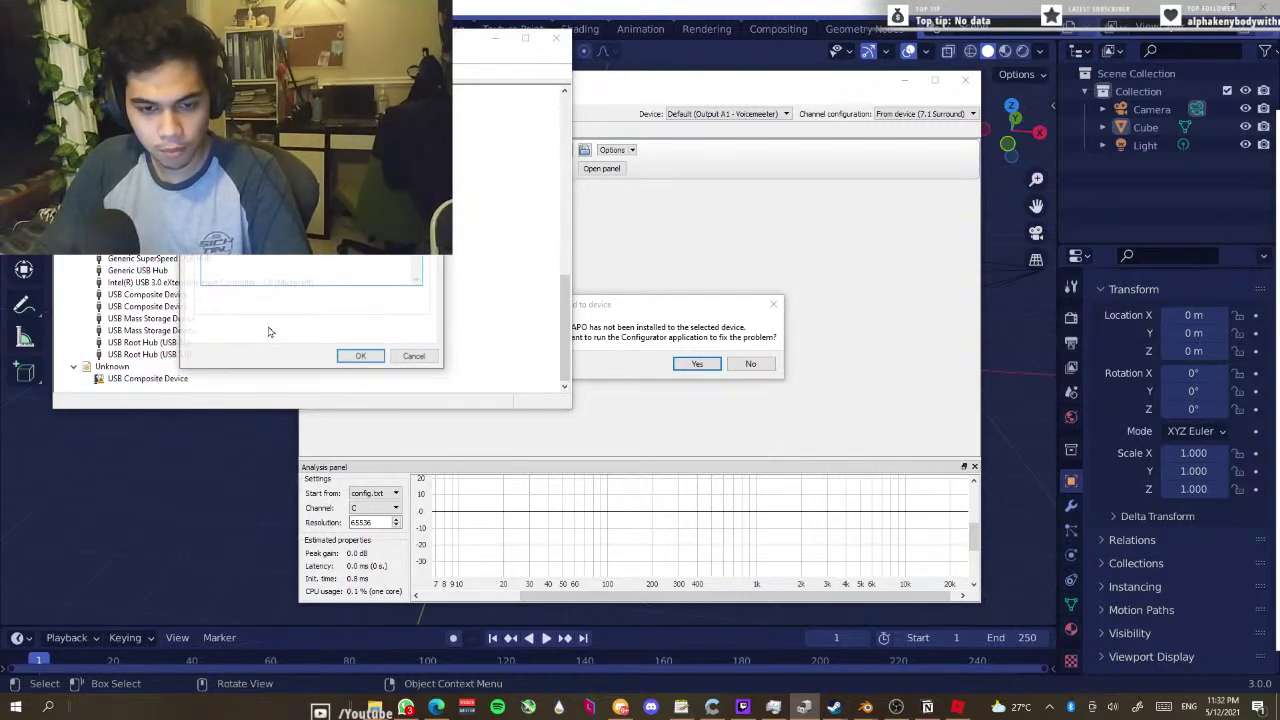
pyautogui.click(231, 102)
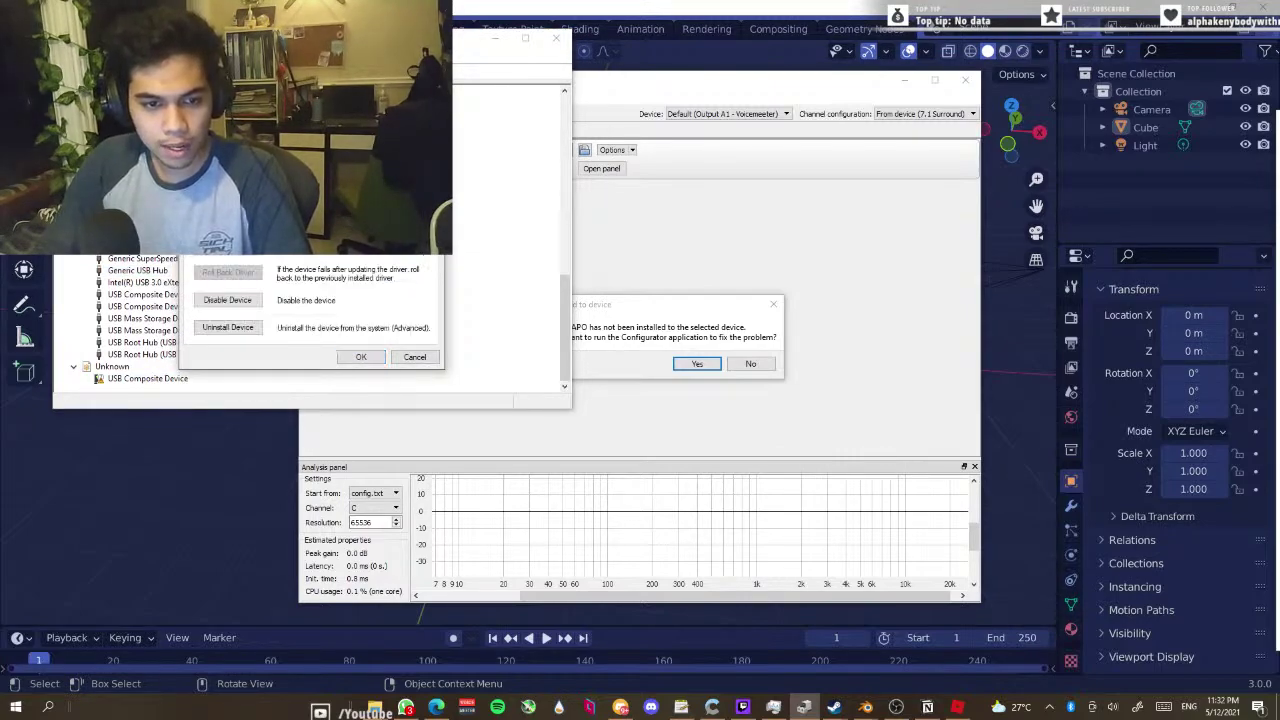
pyautogui.click(236, 247)
pyautogui.click(235, 249)
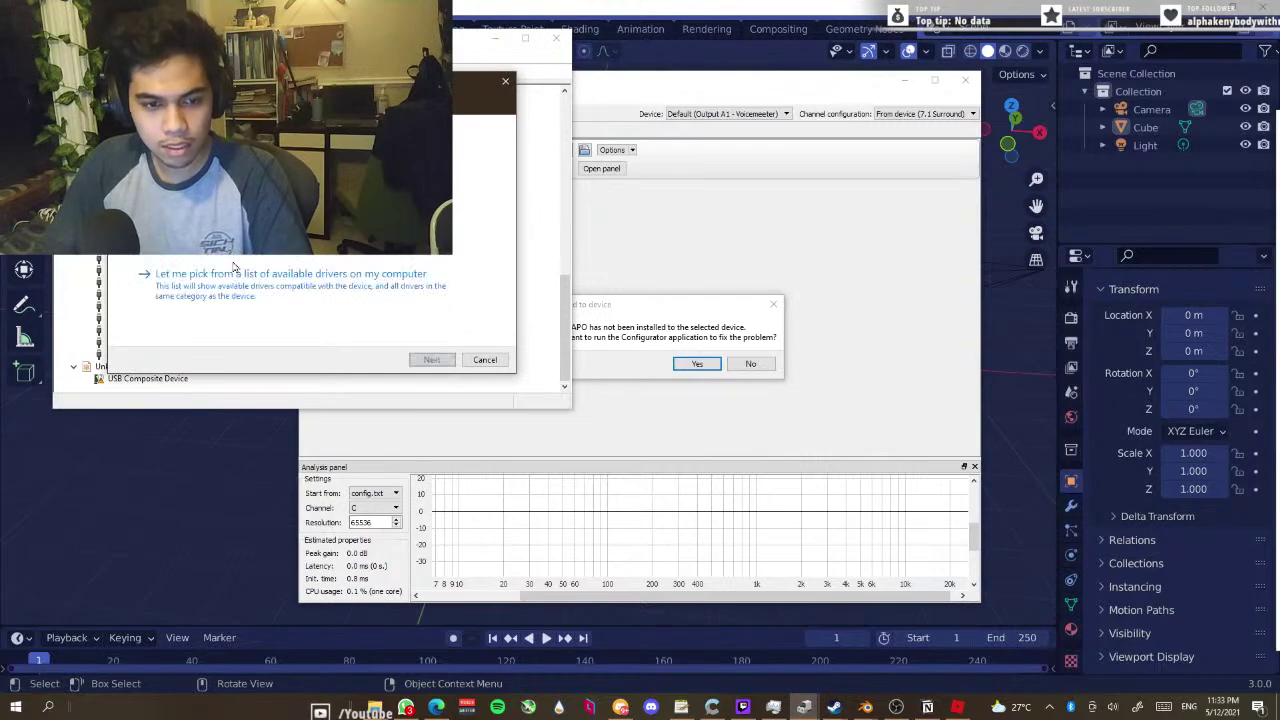
pyautogui.click(230, 270)
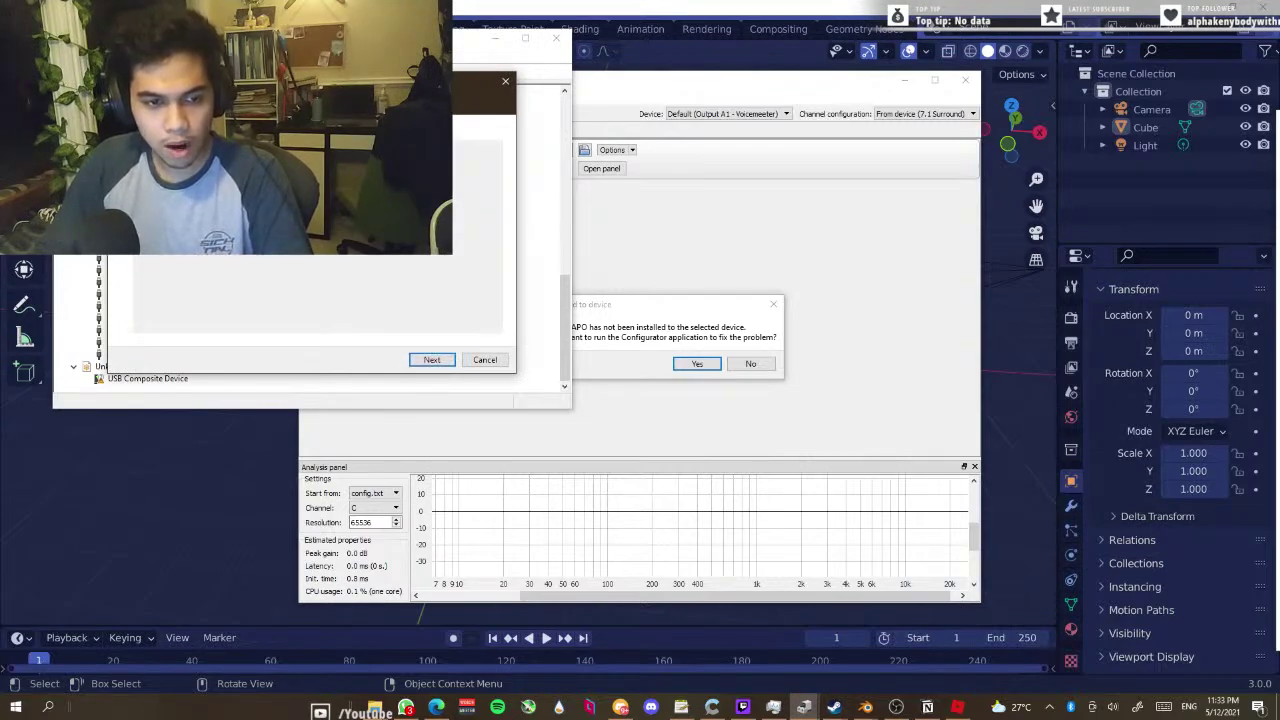
pyautogui.click(432, 360)
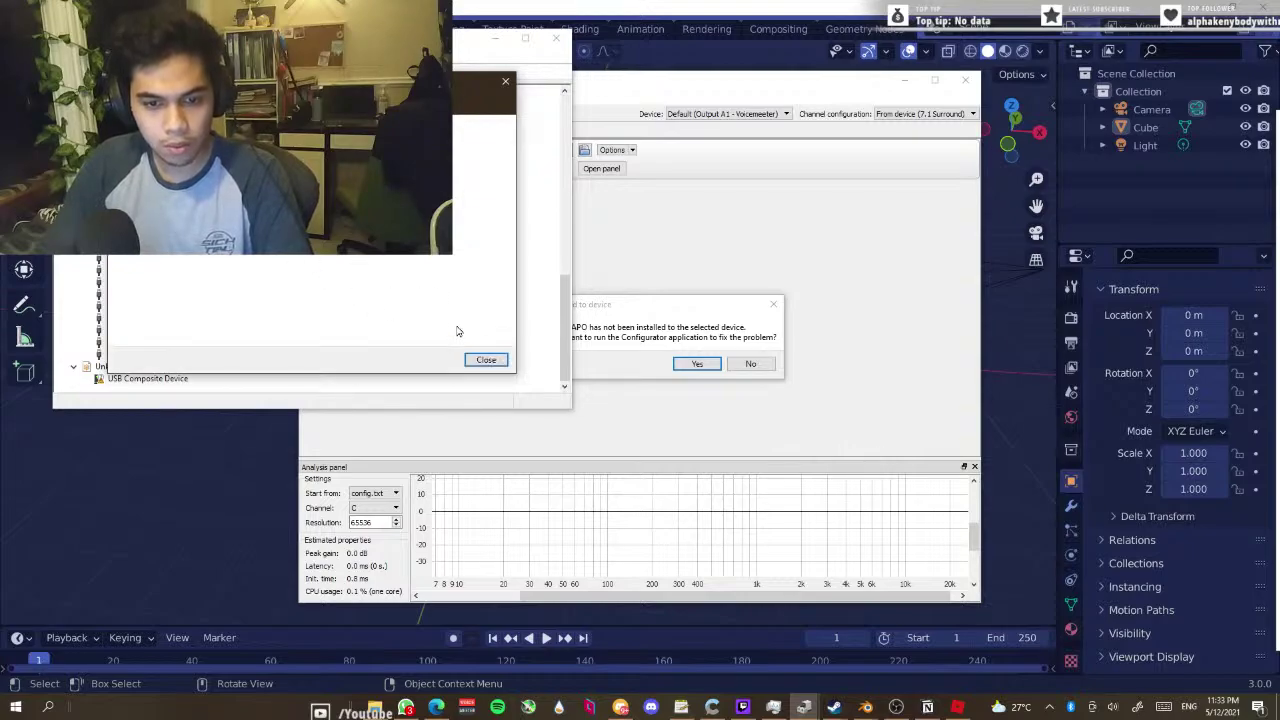
pyautogui.click(488, 360)
pyautogui.click(366, 357)
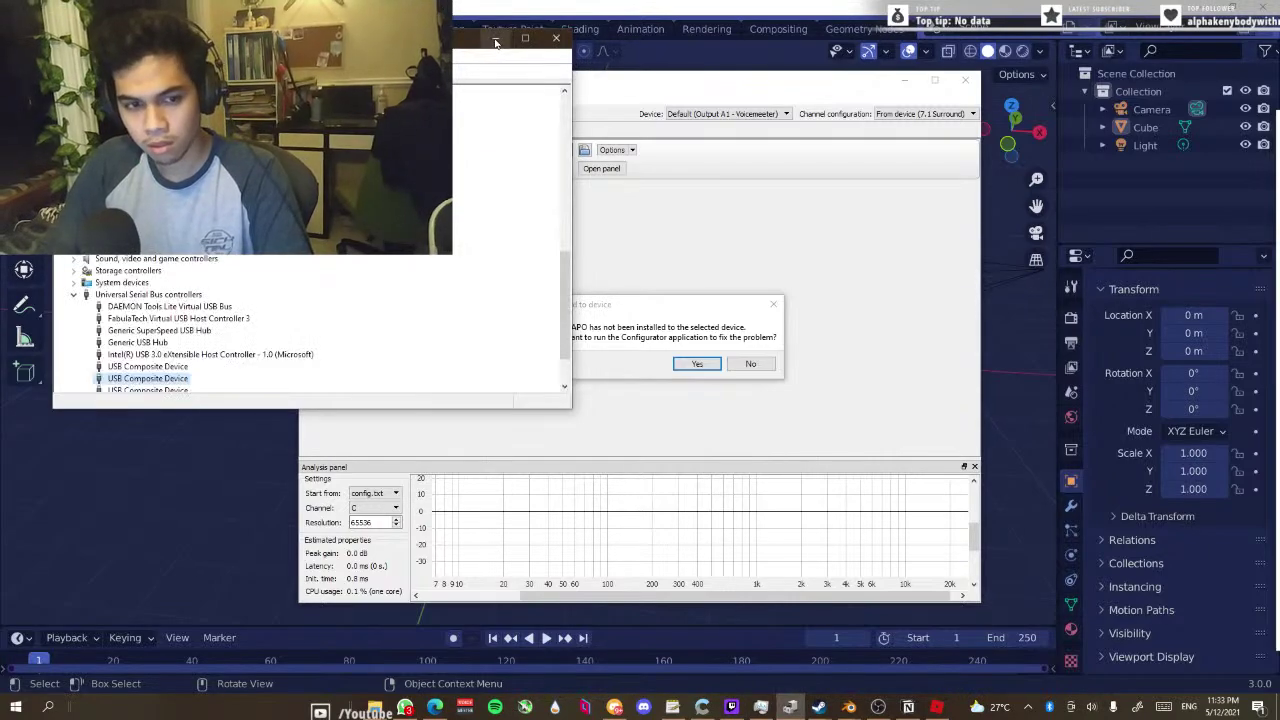
pyautogui.click(493, 38)
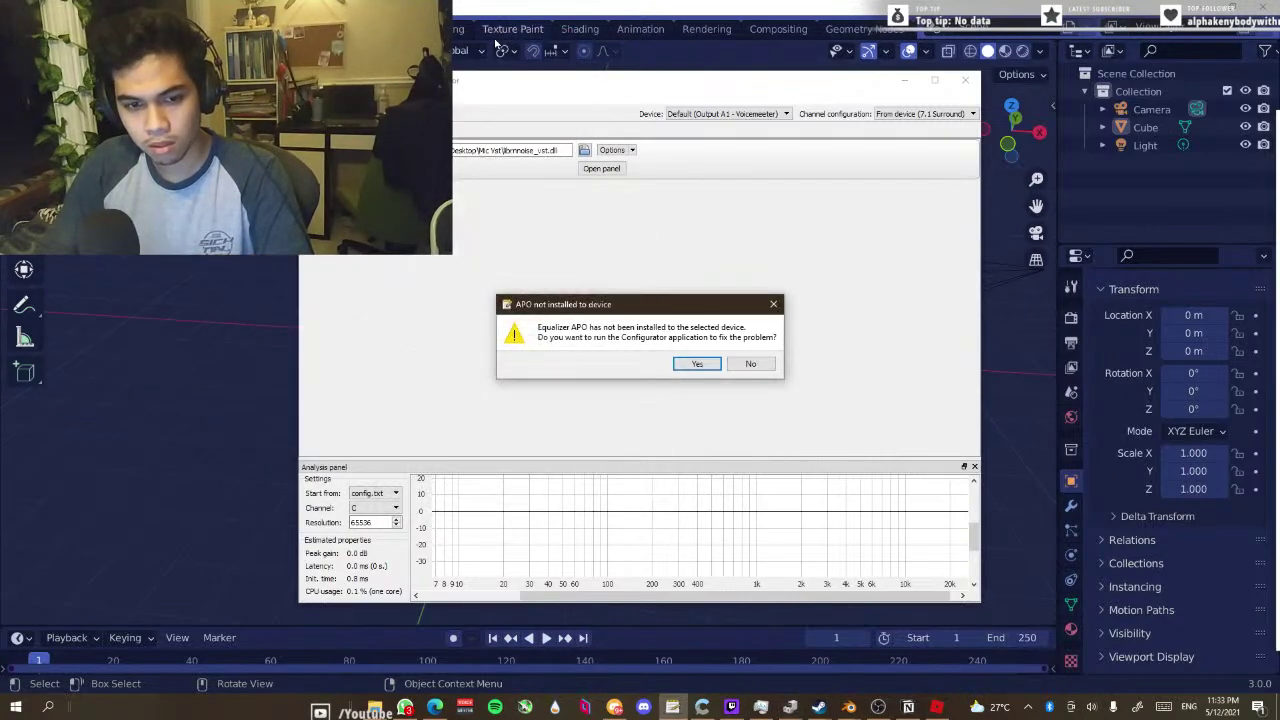
# Check the APO capture devices in the Configurator, and review the editor's device selection and device list for the microphone
pyautogui.click(697, 363)
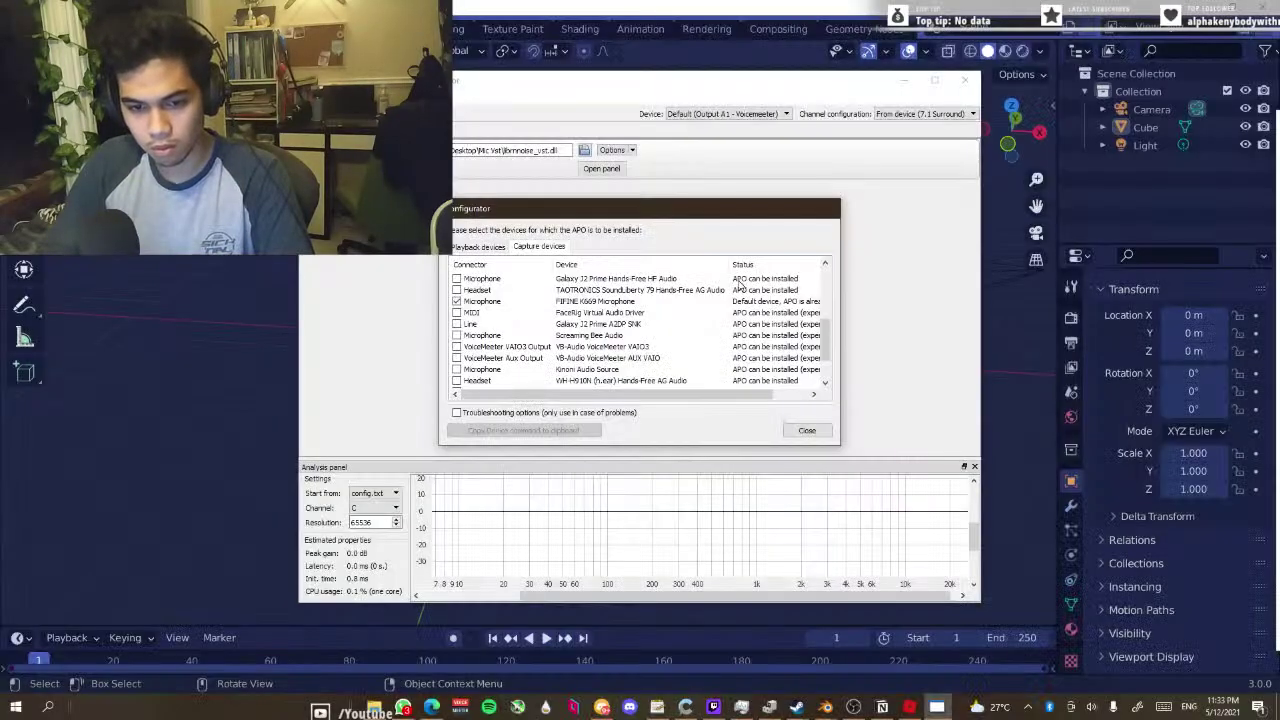
pyautogui.click(808, 431)
pyautogui.click(335, 130)
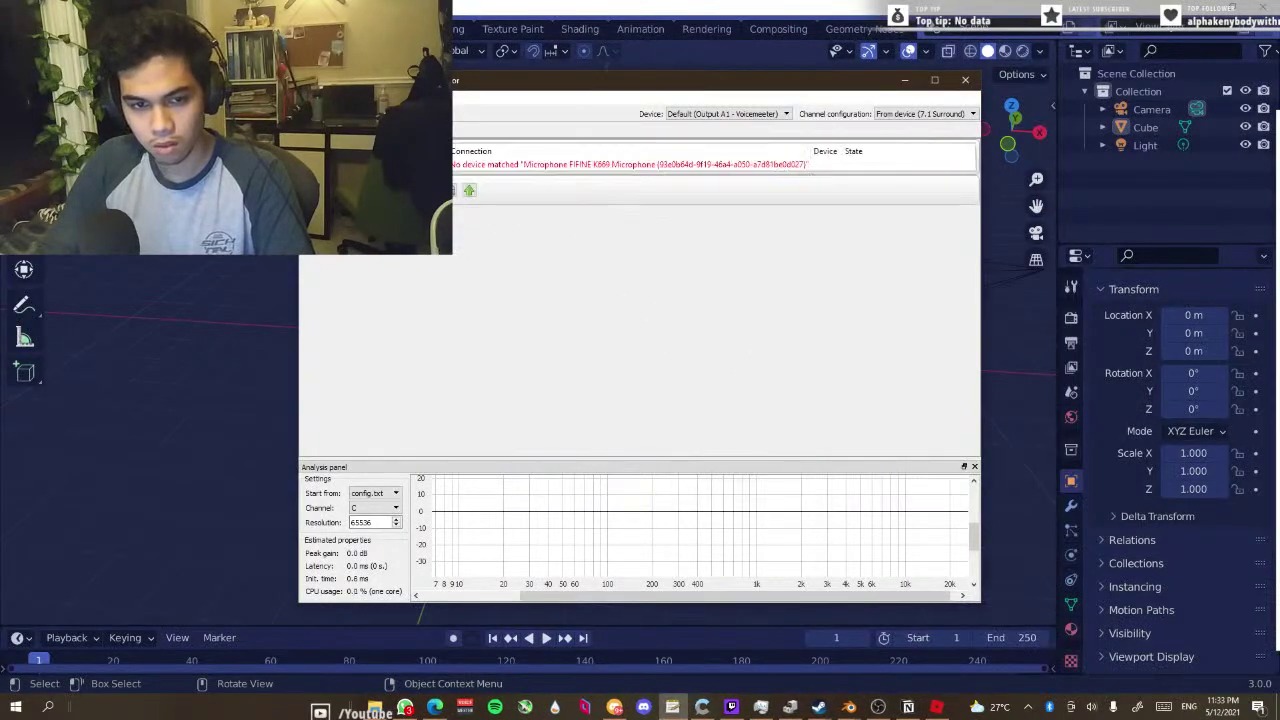
pyautogui.click(420, 162)
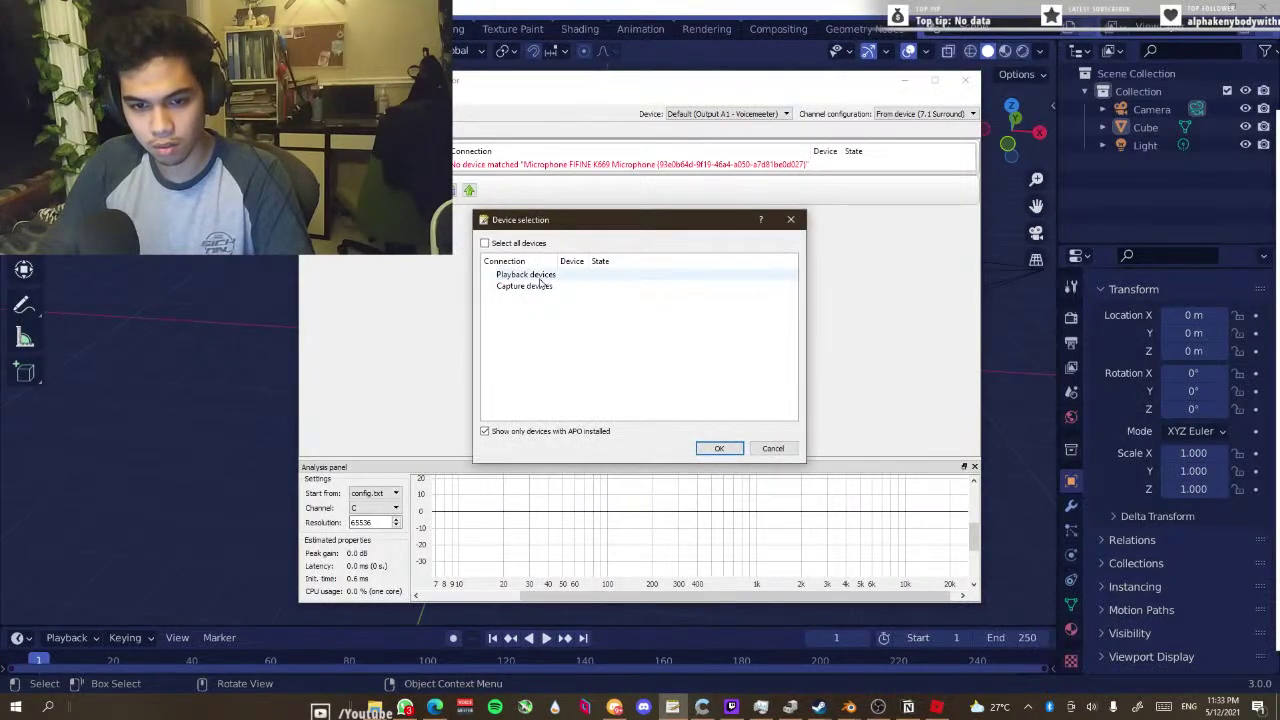
pyautogui.click(535, 275)
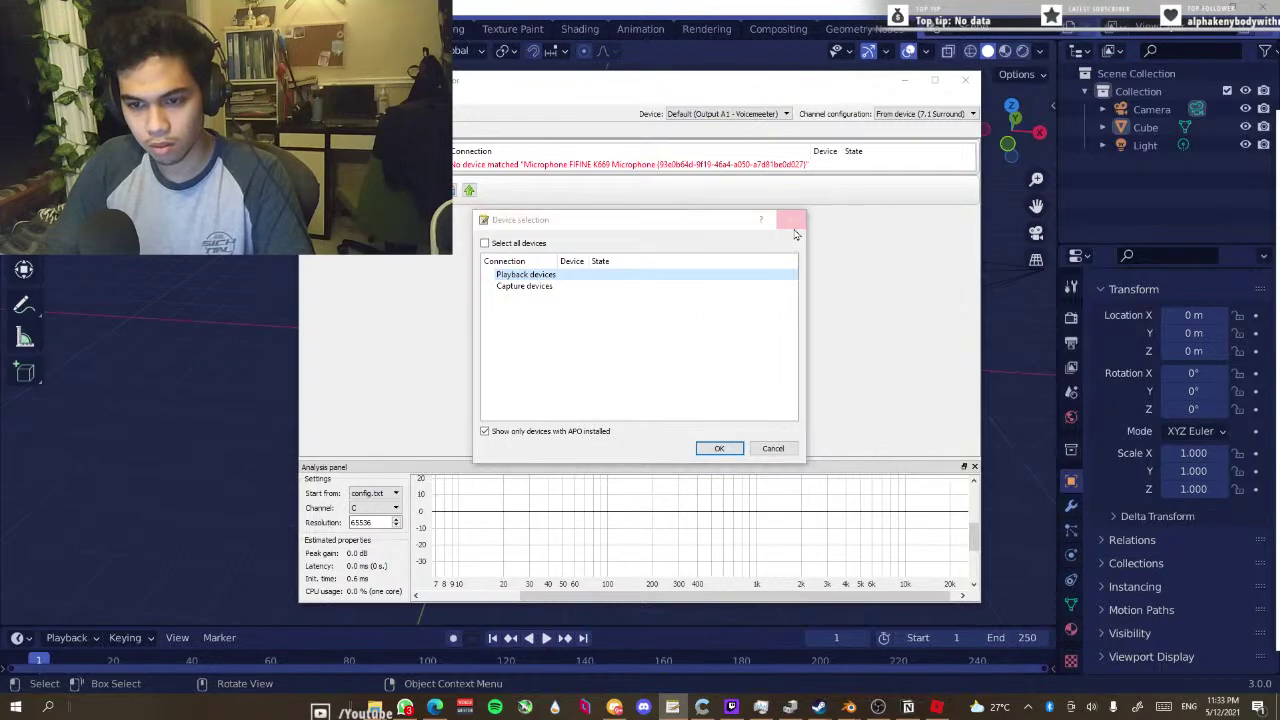
pyautogui.press('Escape')
pyautogui.click(735, 114)
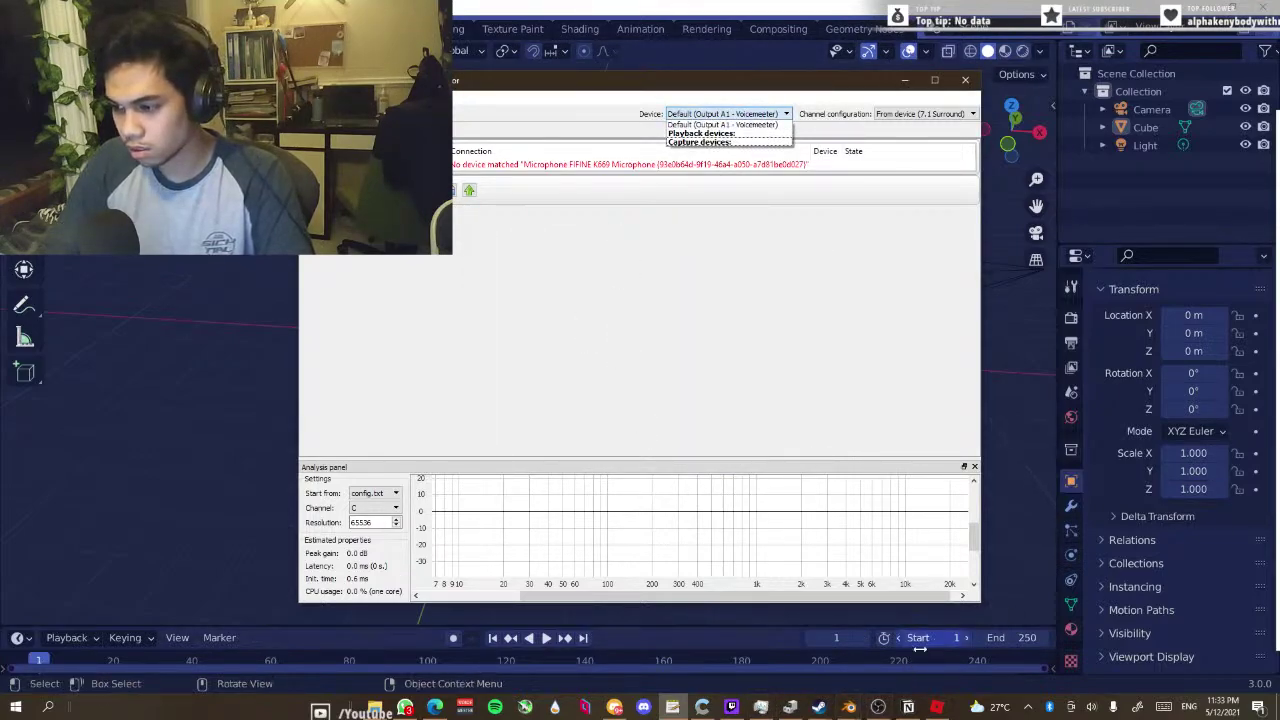
pyautogui.click(611, 210)
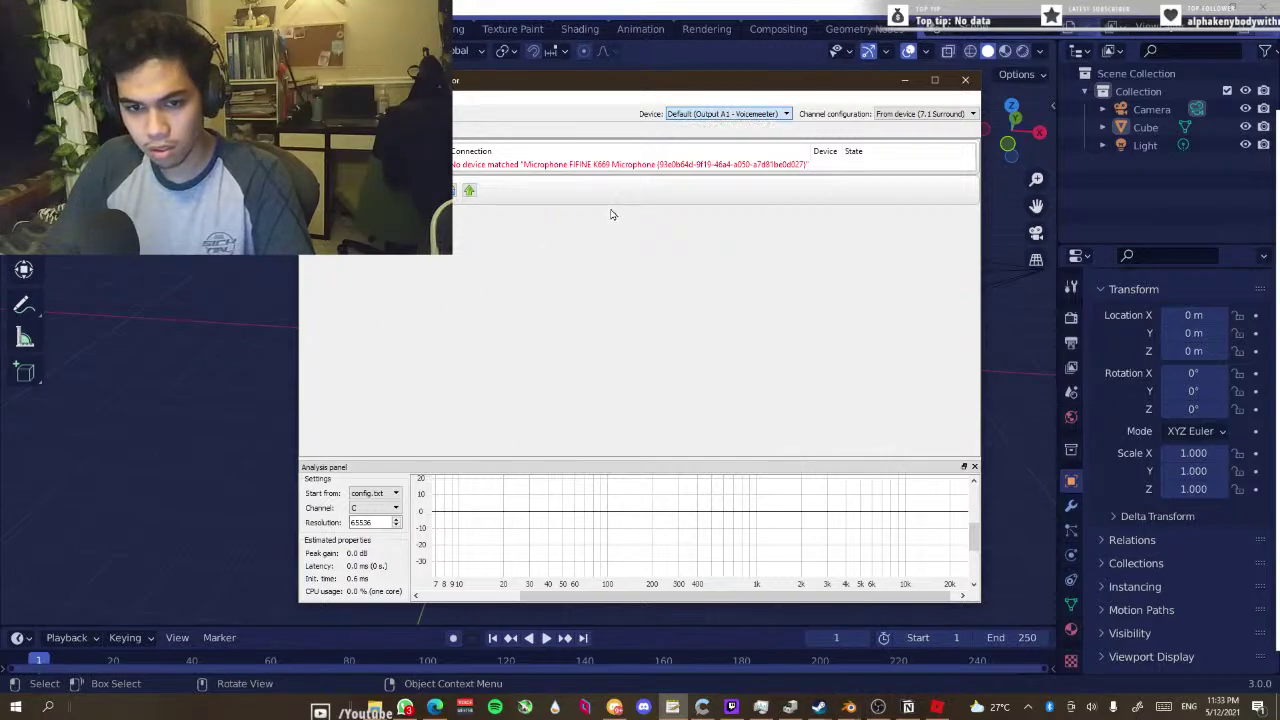
pyautogui.click(420, 158)
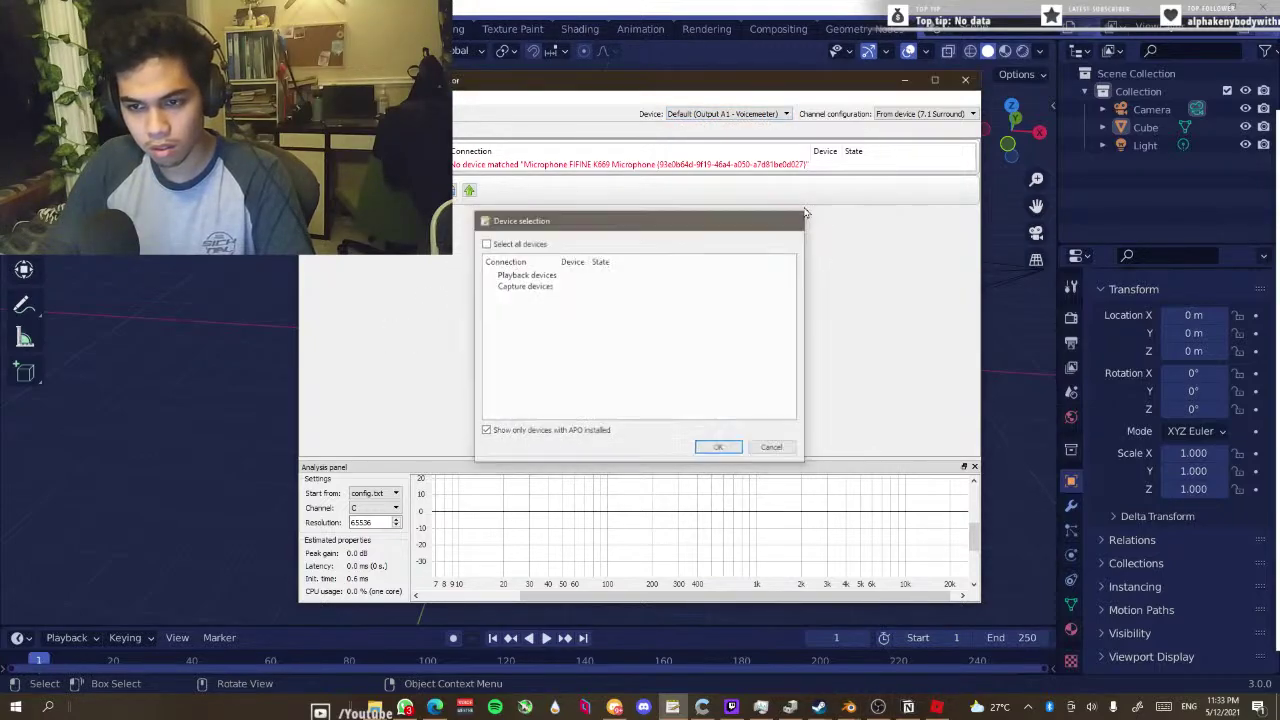
pyautogui.click(789, 220)
# Restart the Equalizer APO editor without running the Configurator, and confirm the FIFINE K669 Microphone in the device selection
pyautogui.click(966, 80)
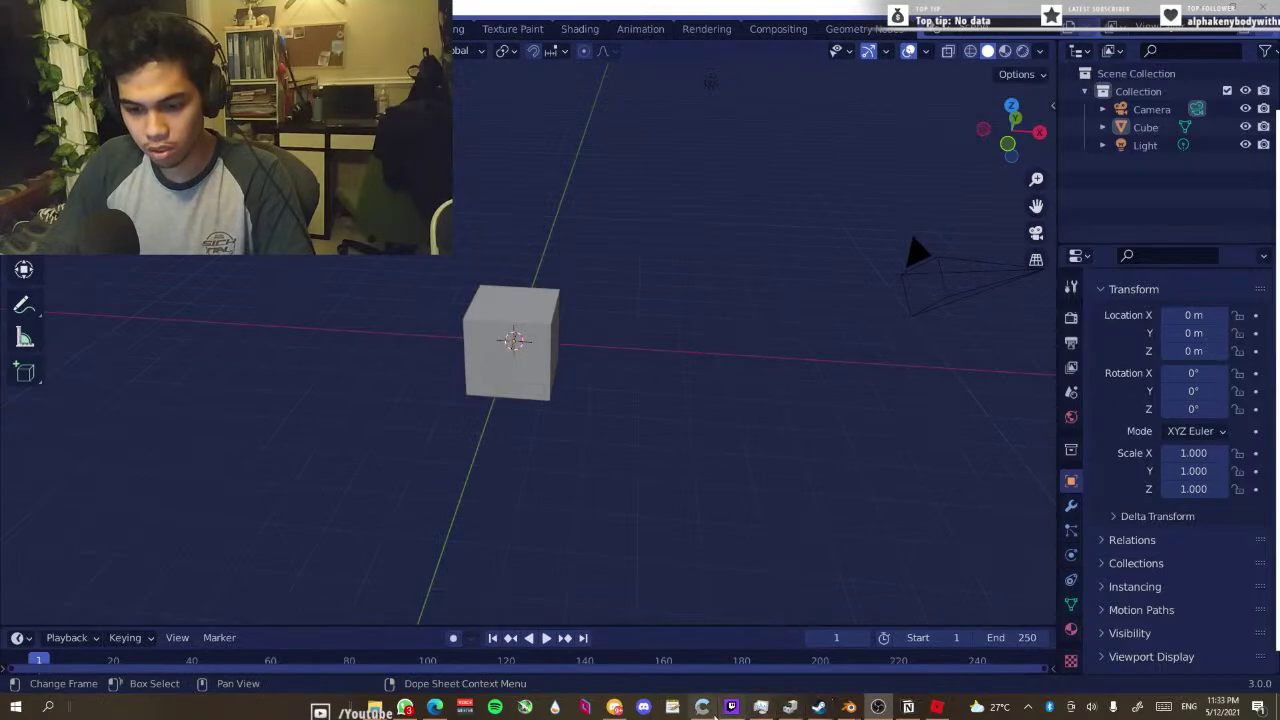
pyautogui.click(674, 707)
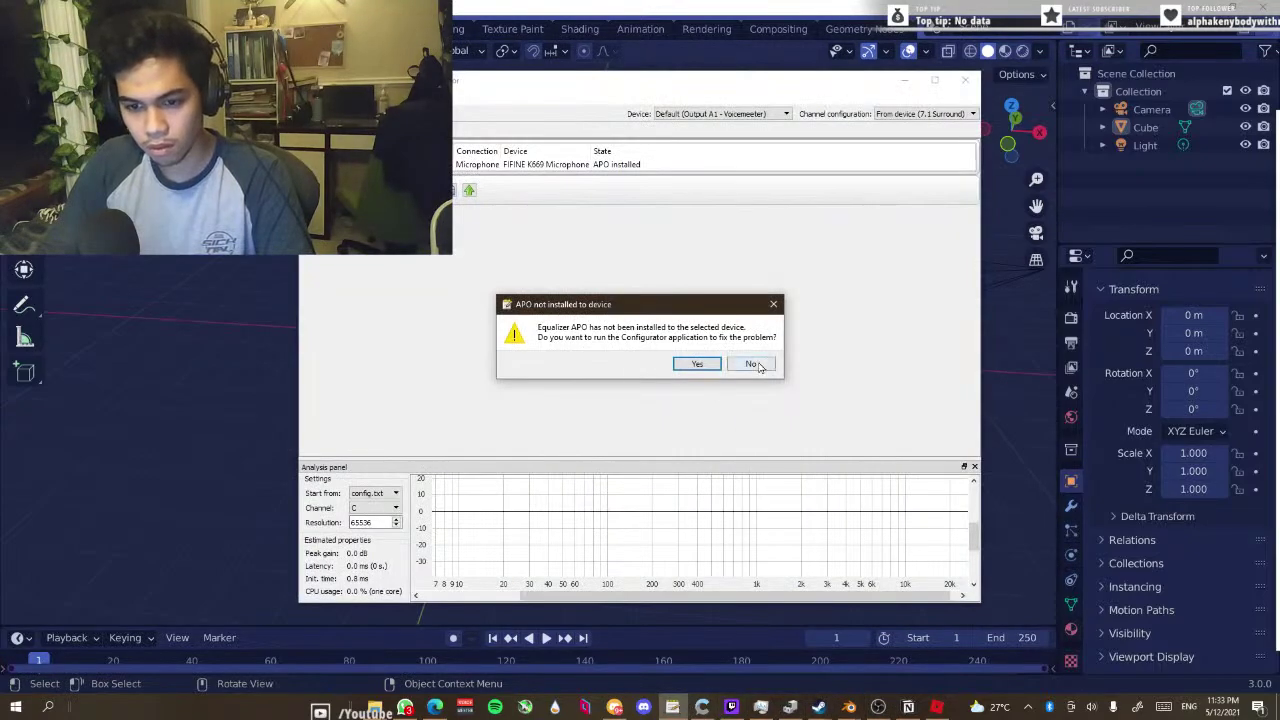
pyautogui.click(751, 365)
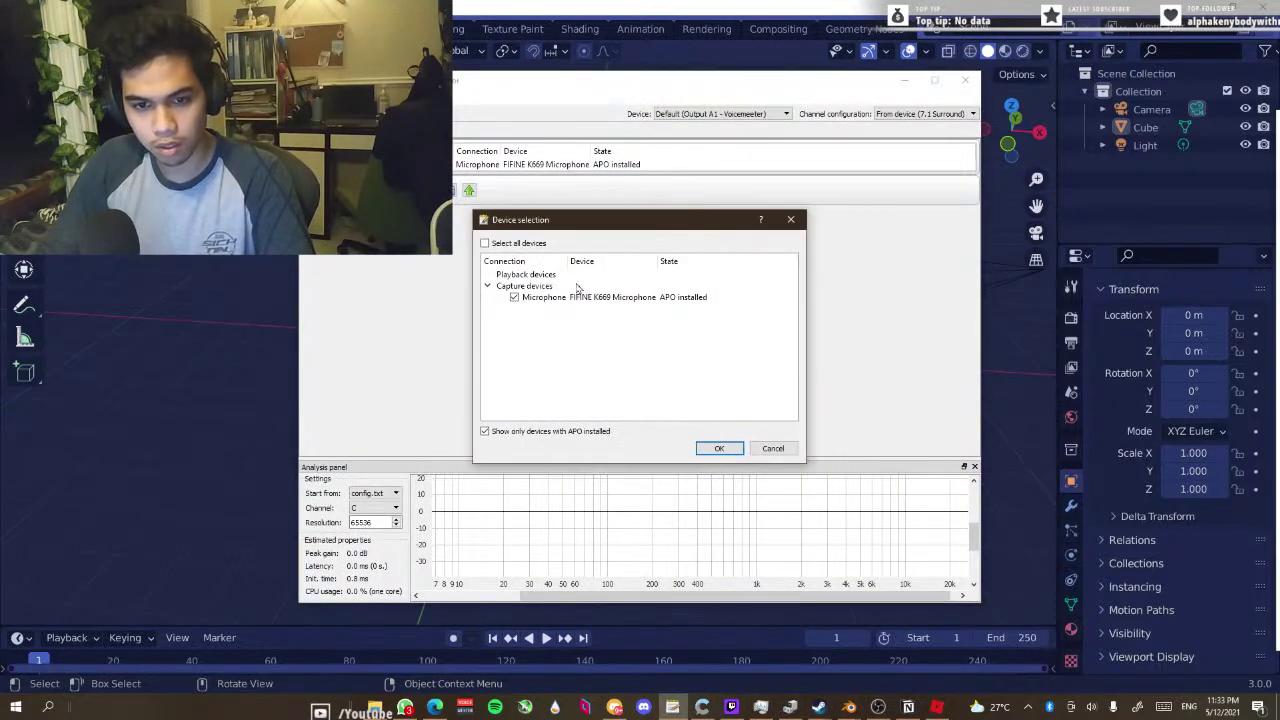
pyautogui.click(719, 448)
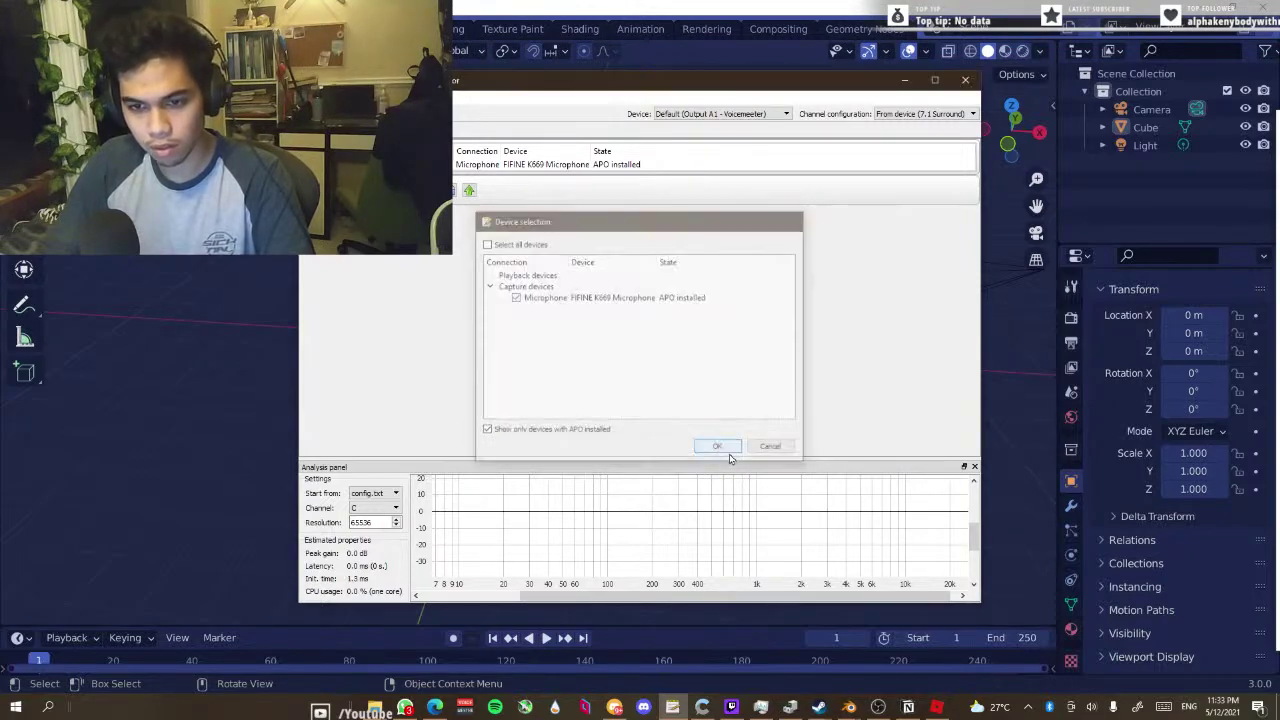
# Set the editor's device to Microphone - FIFINE K669 Microphone and close the editor
pyautogui.click(760, 115)
pyautogui.click(716, 150)
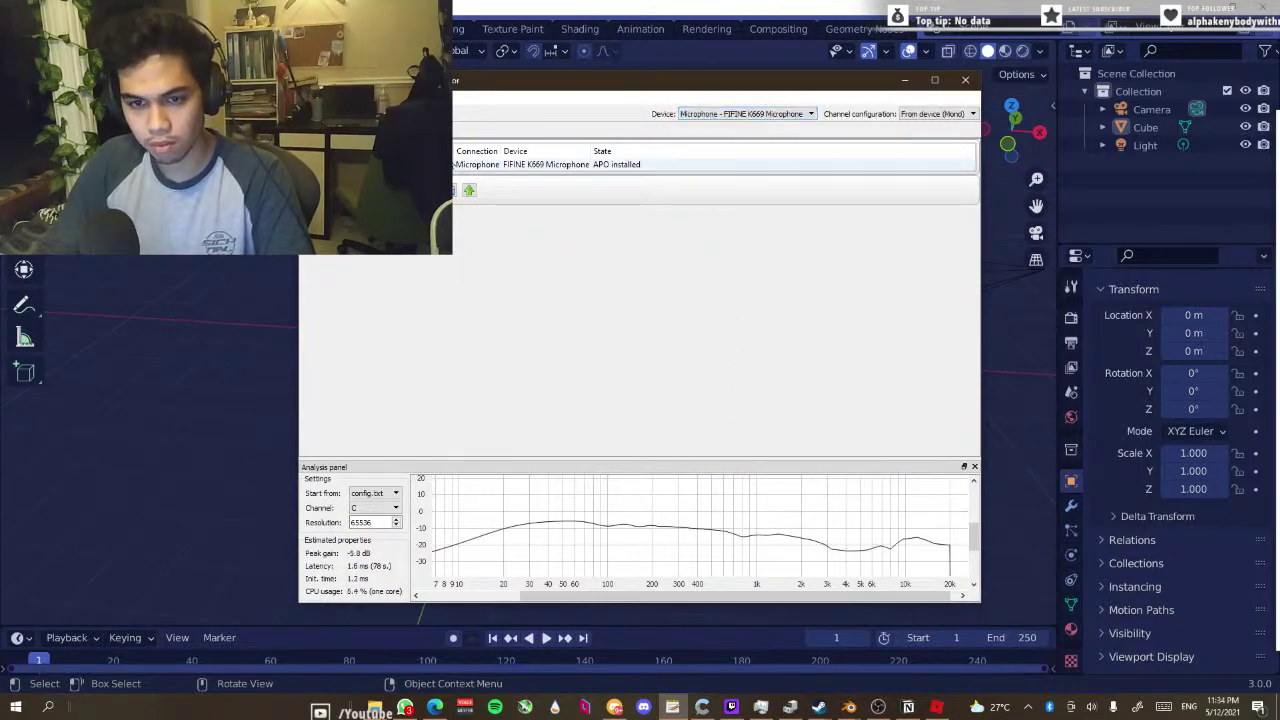
pyautogui.click(965, 81)
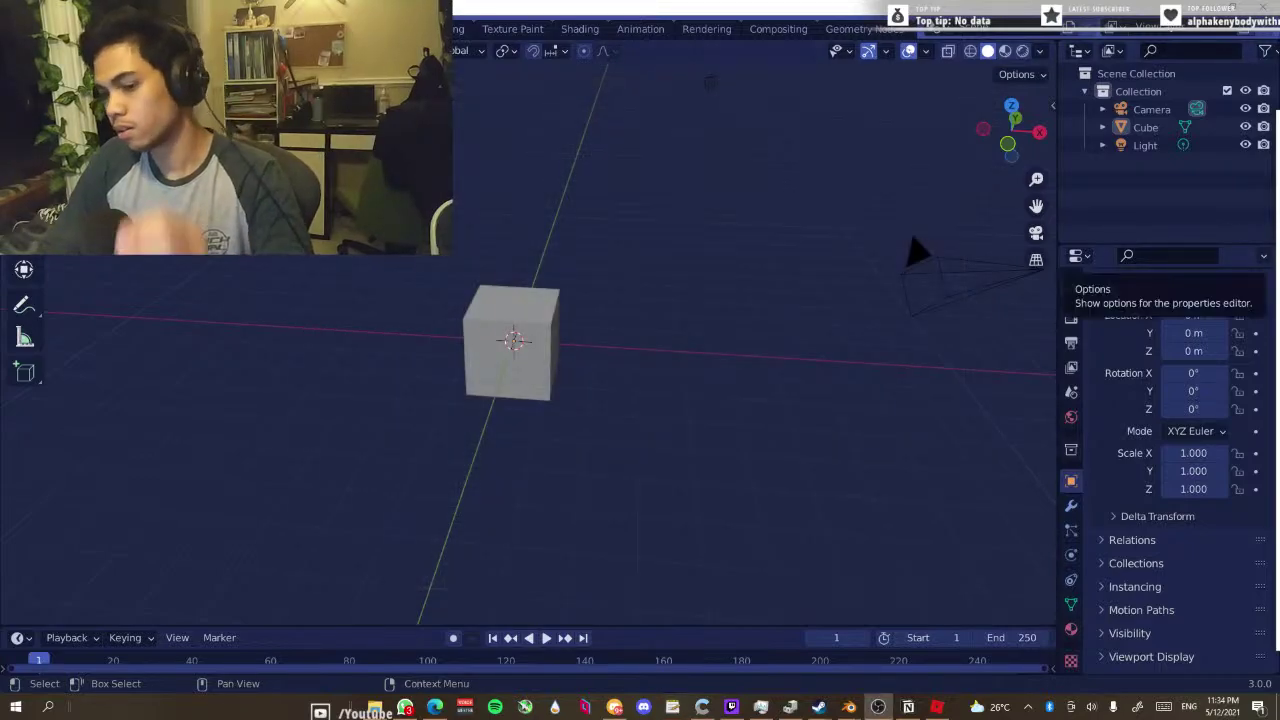
# Reopen the Equalizer APO editor without running the Configurator, check the microphone's APO state, and minimize the editor
pyautogui.click(671, 710)
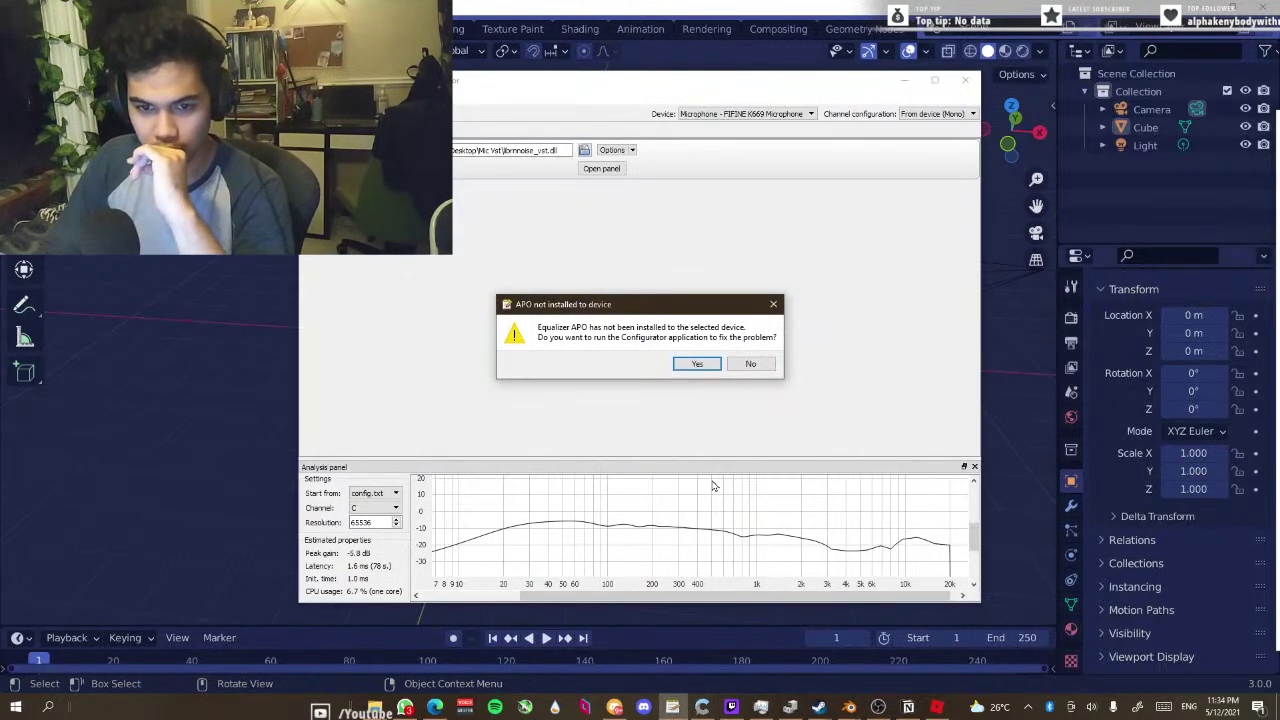
pyautogui.click(740, 366)
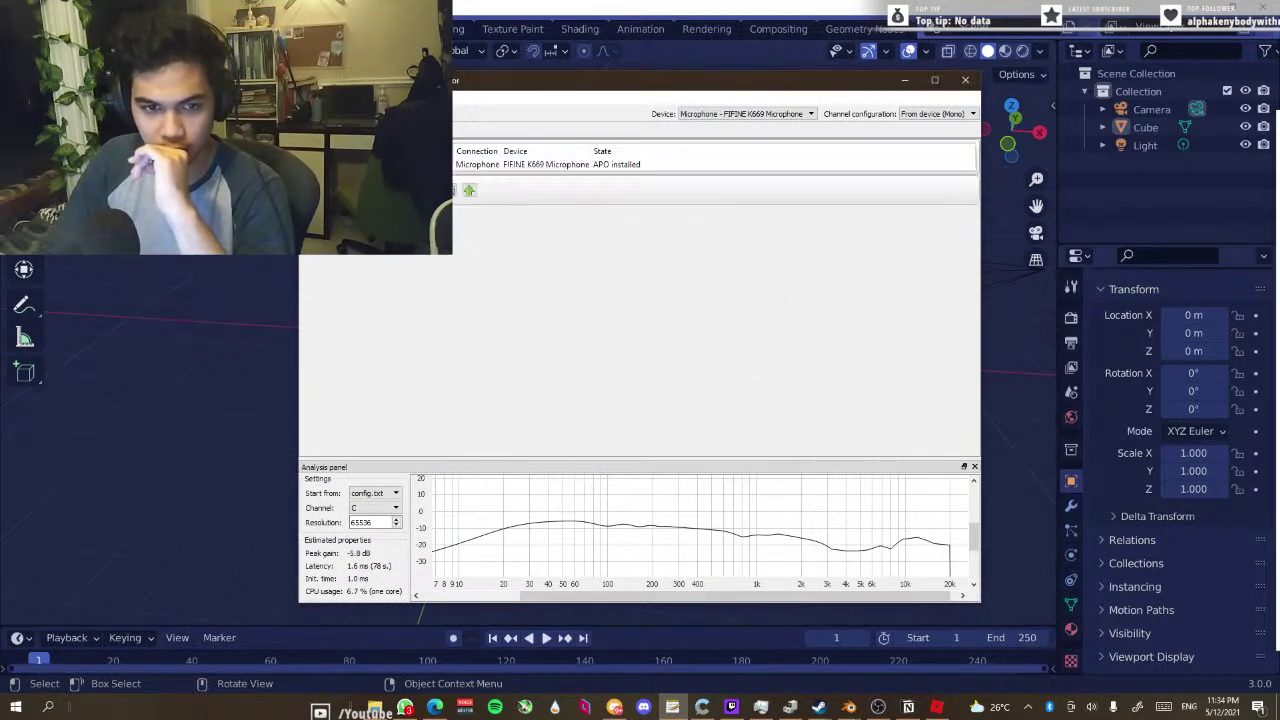
pyautogui.click(904, 80)
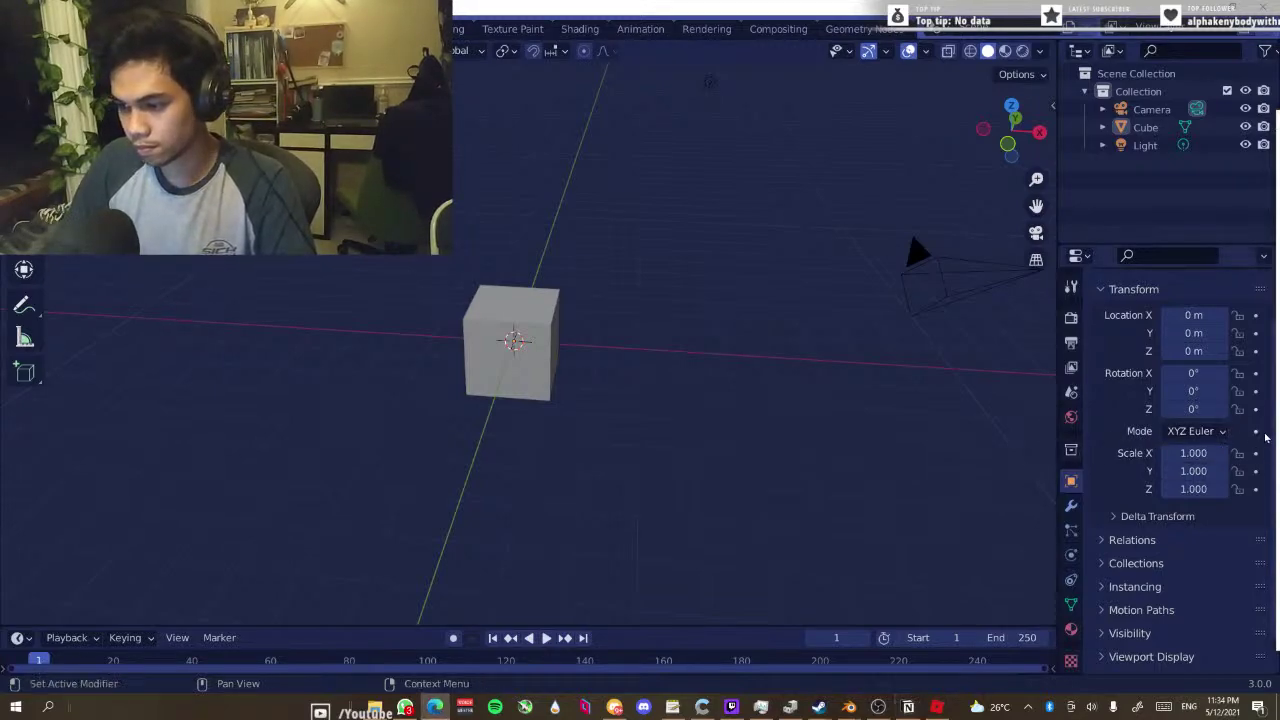
pyautogui.hotkey('alt', 'Tab')
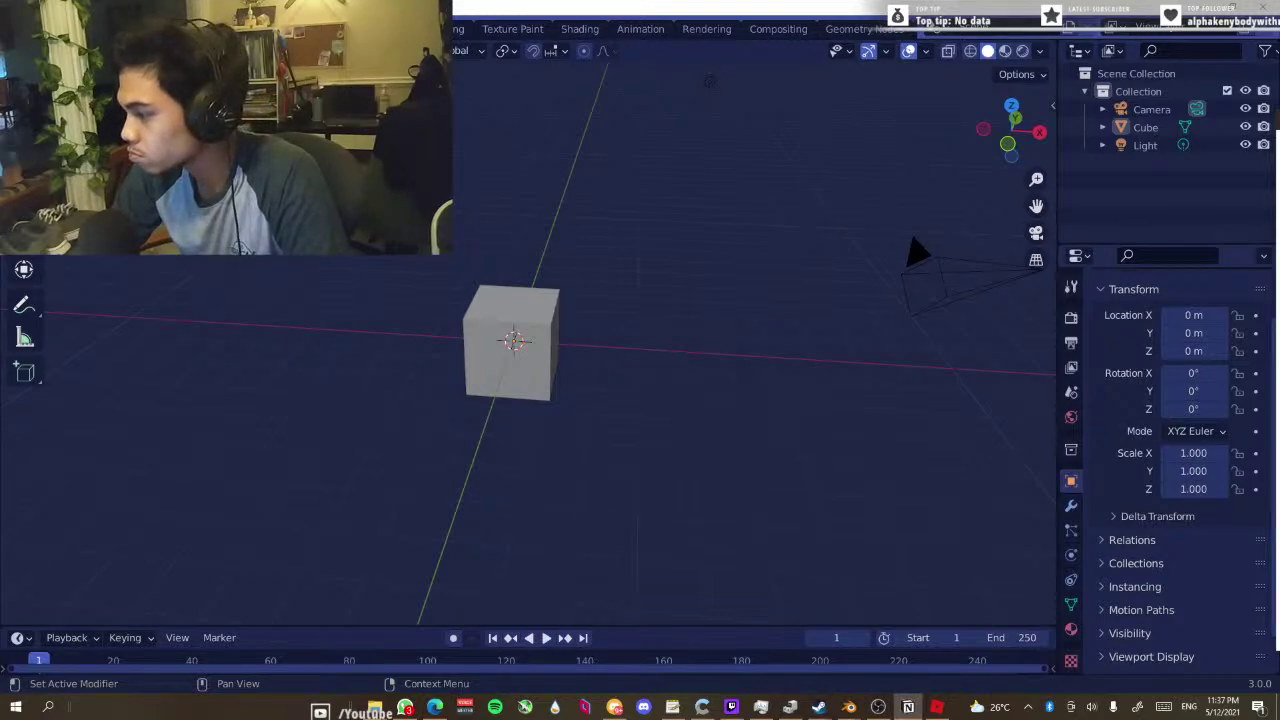
pyautogui.click(1071, 450)
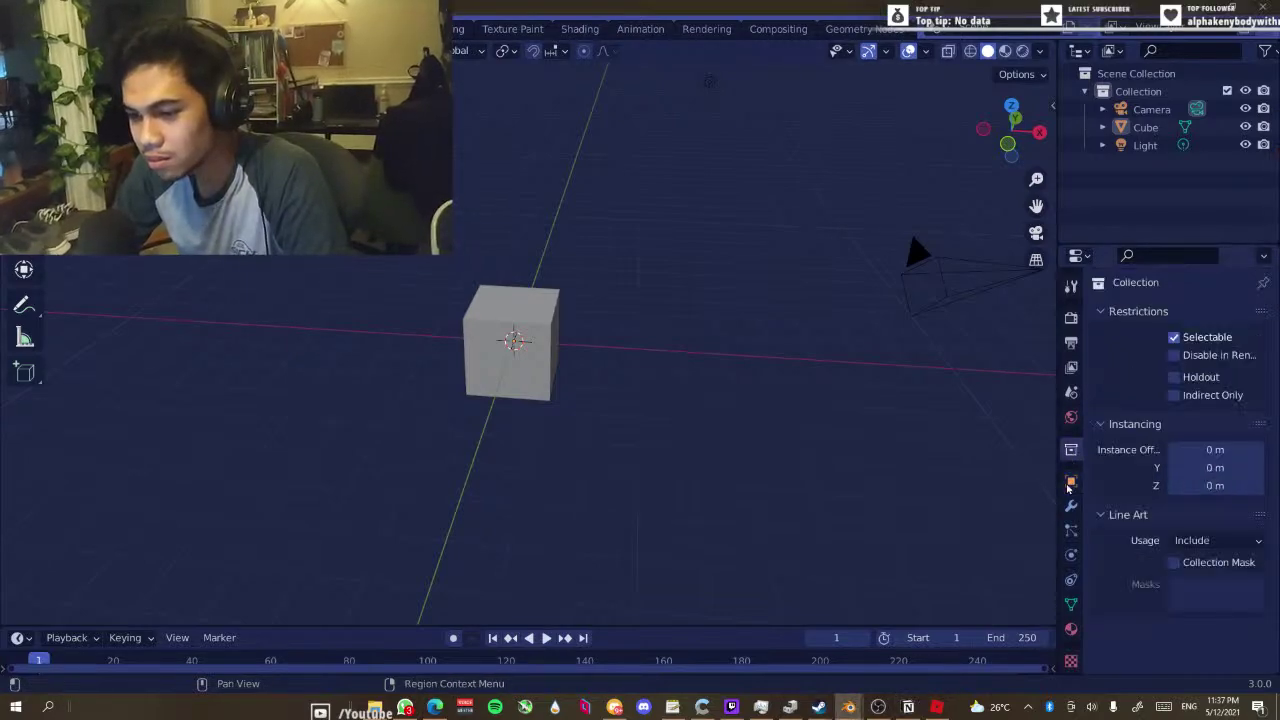
pyautogui.click(1071, 507)
pyautogui.click(1071, 480)
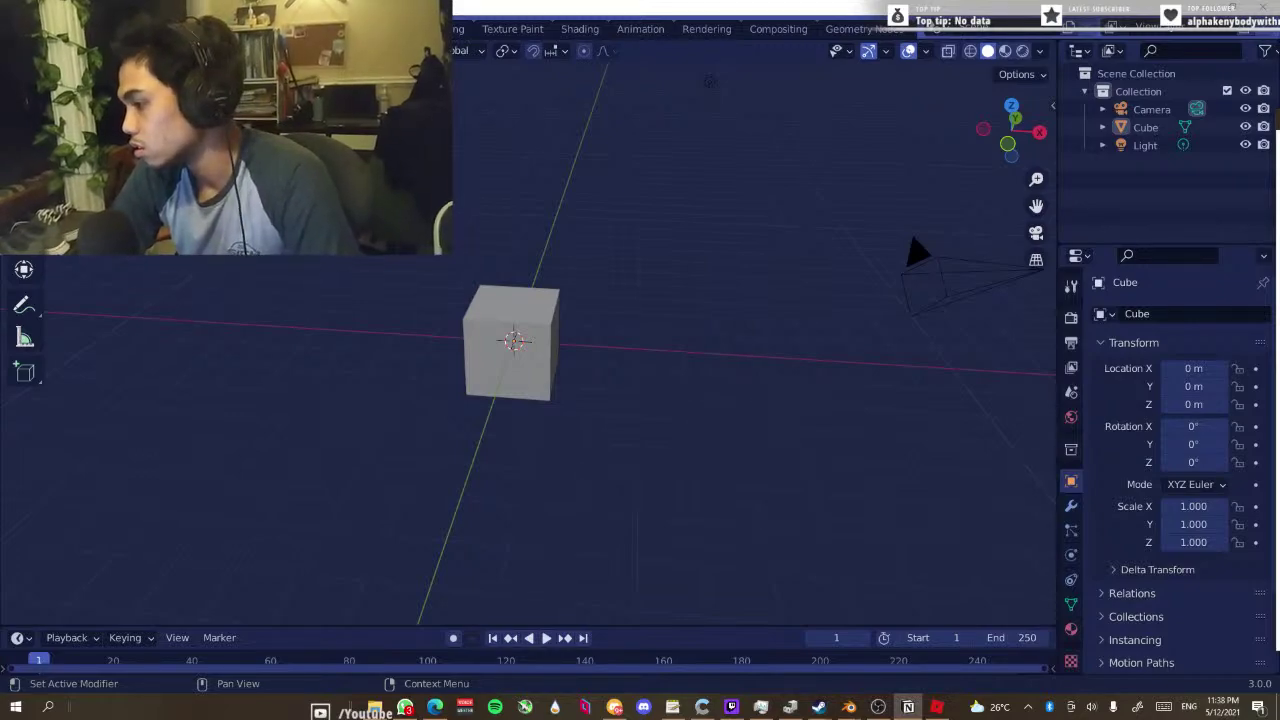
# Change the base color of the cube's material to red and deselect the cube
pyautogui.click(526, 363)
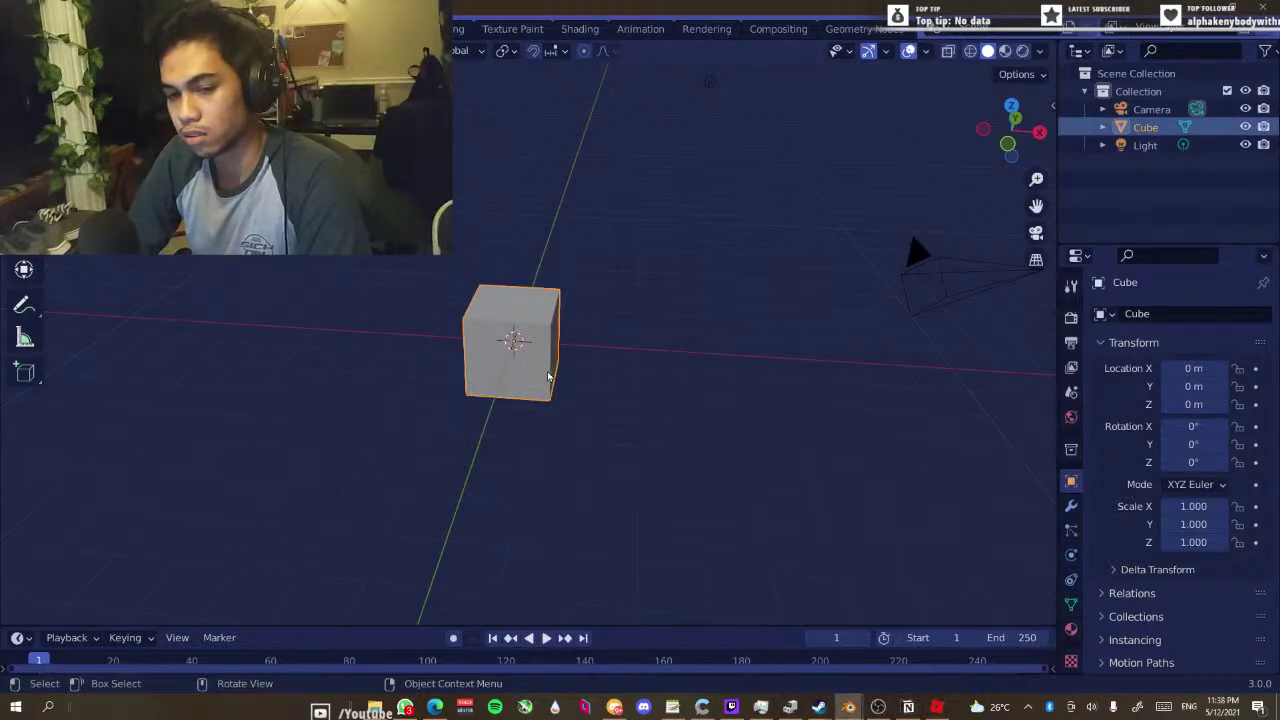
pyautogui.click(1071, 628)
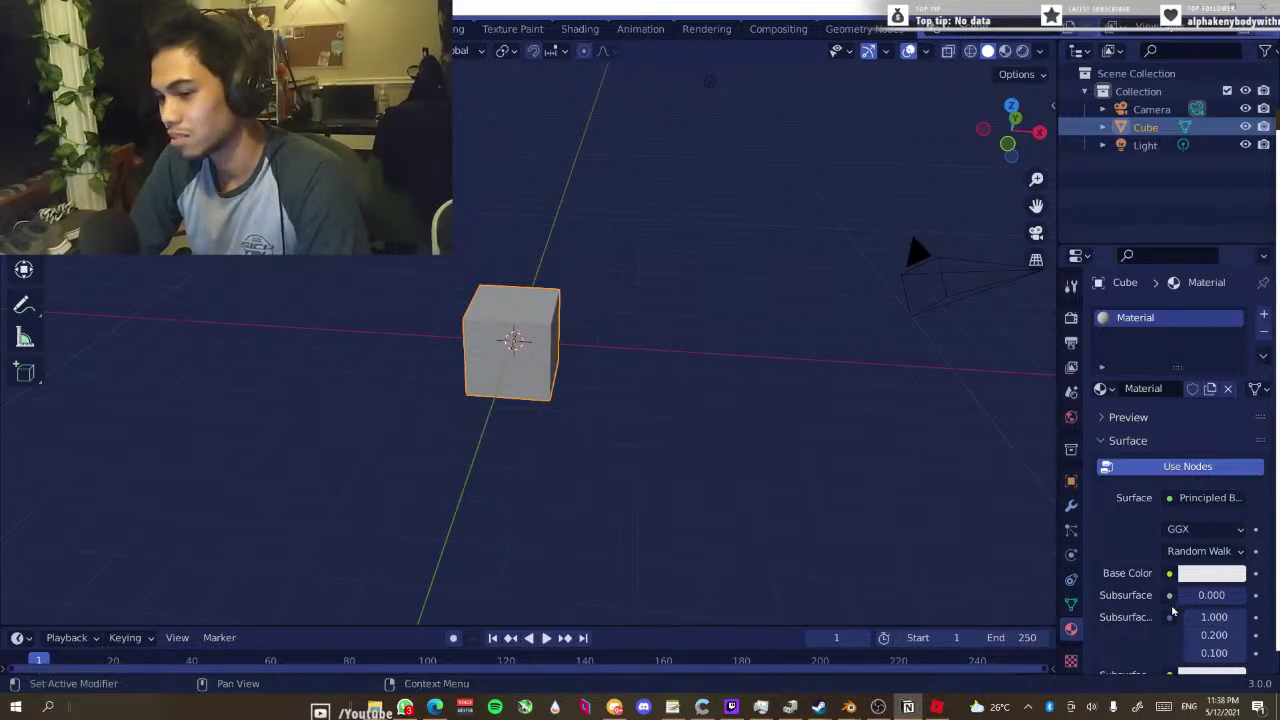
pyautogui.click(1185, 575)
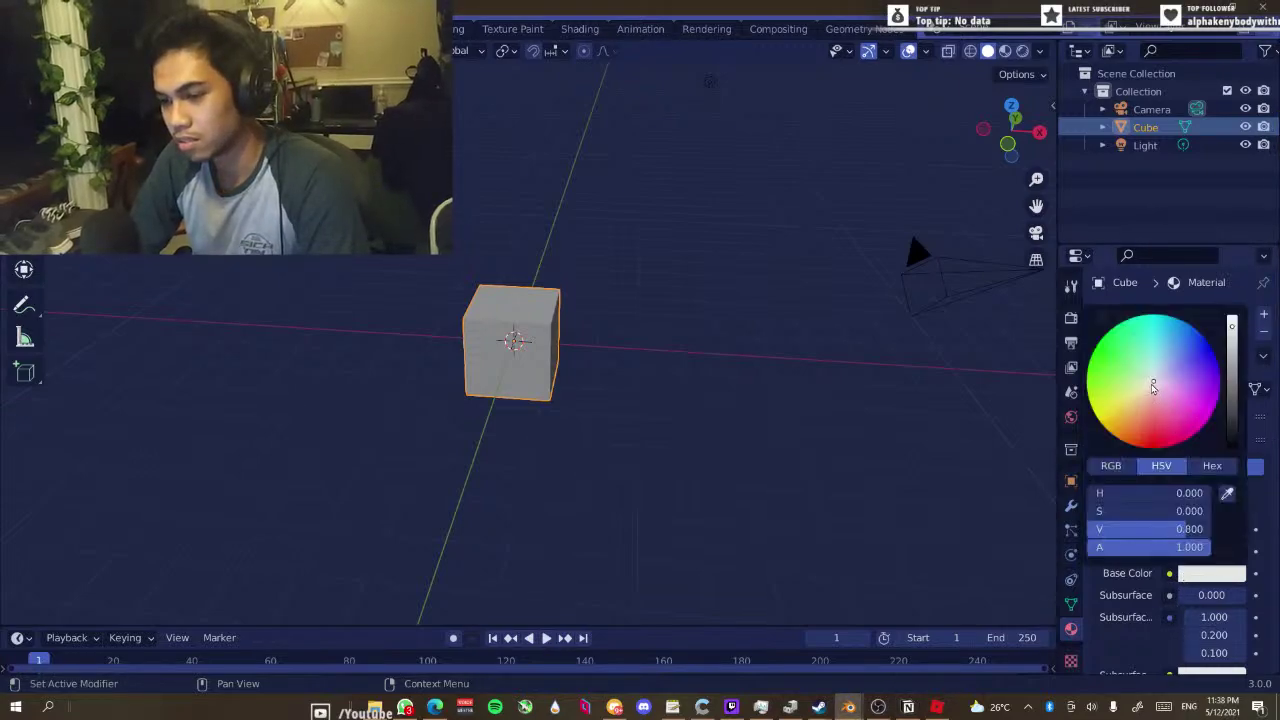
pyautogui.click(1160, 447)
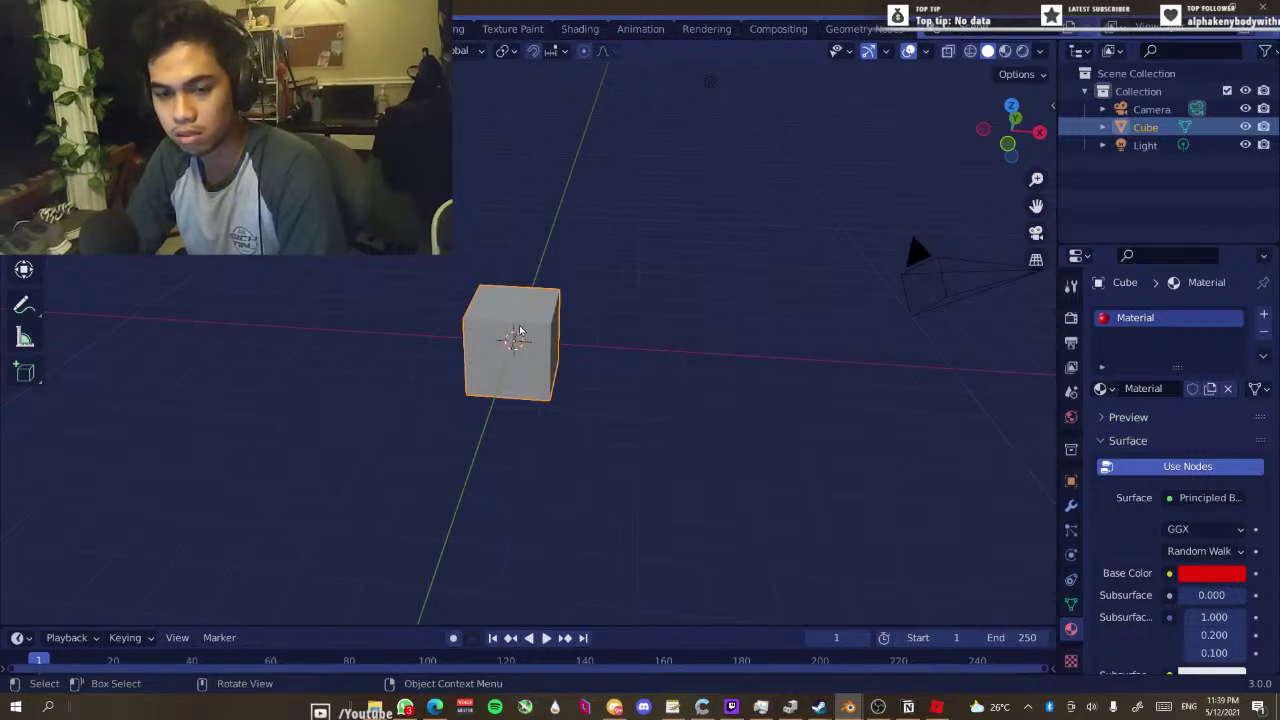
pyautogui.click(583, 330)
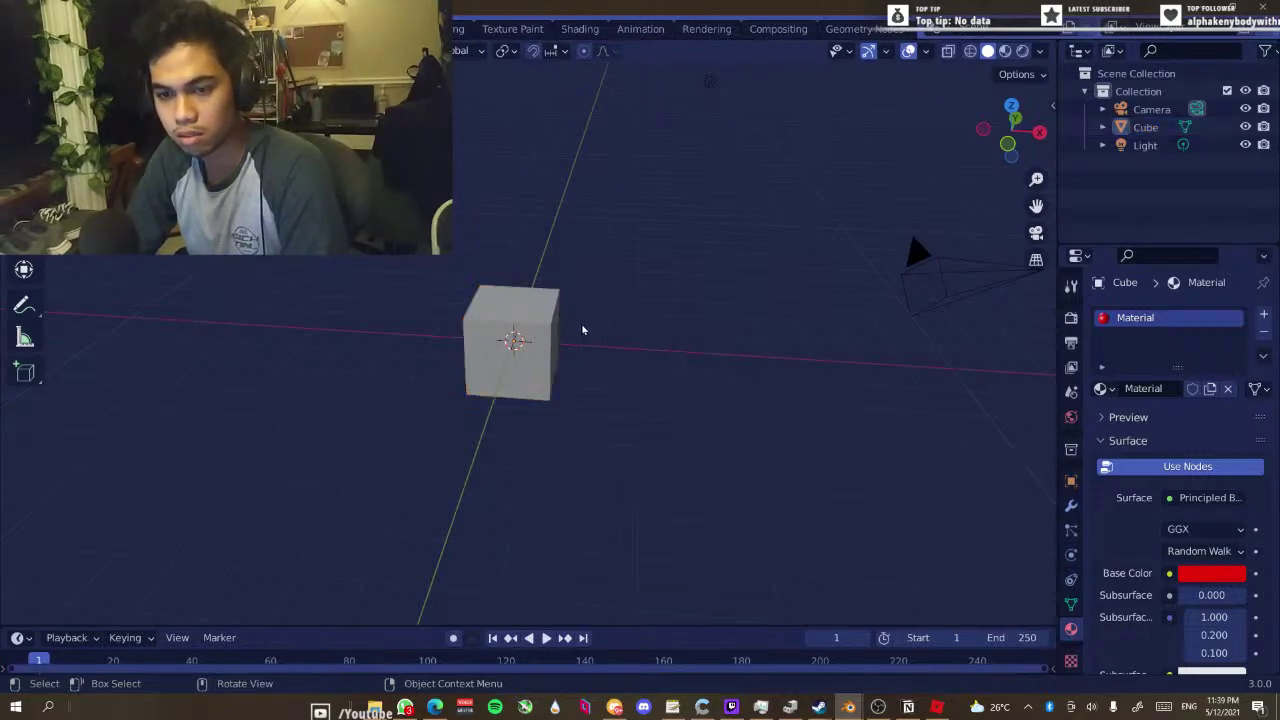
# Scale the cube along the Z axis into an upright block about twice as tall
pyautogui.click(503, 323)
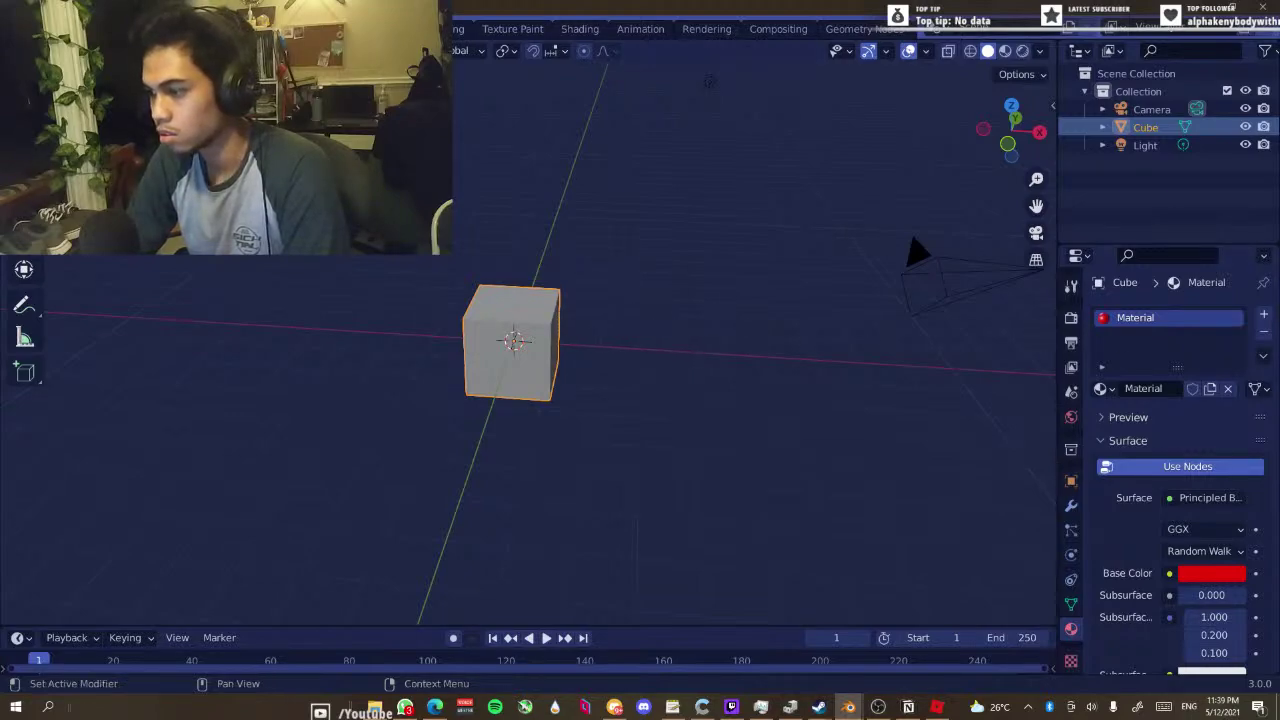
pyautogui.press('s')
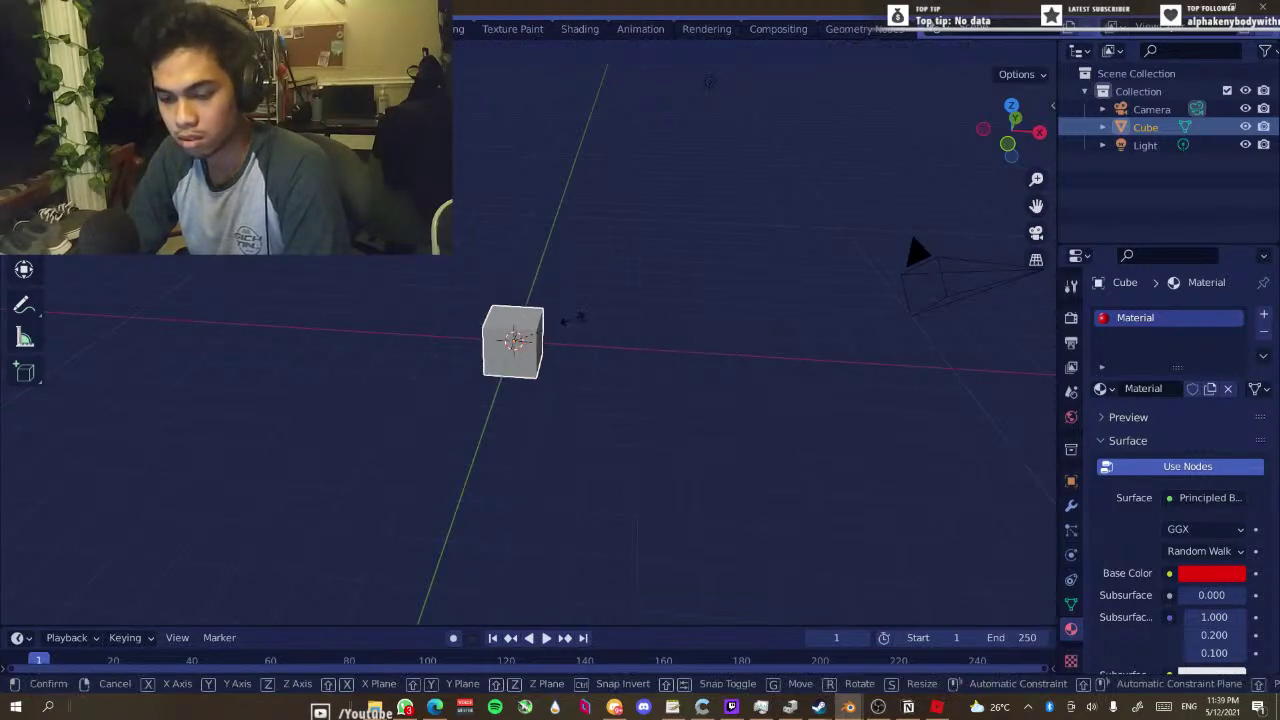
pyautogui.press('z')
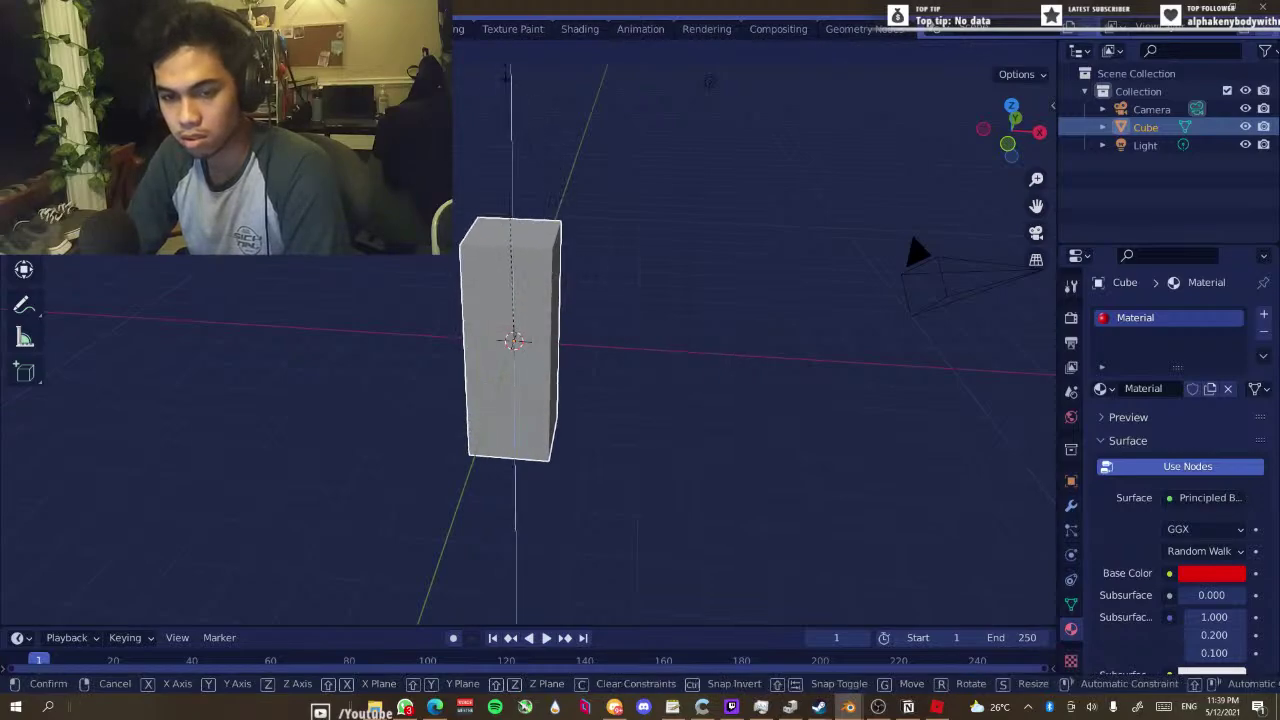
pyautogui.click(591, 166)
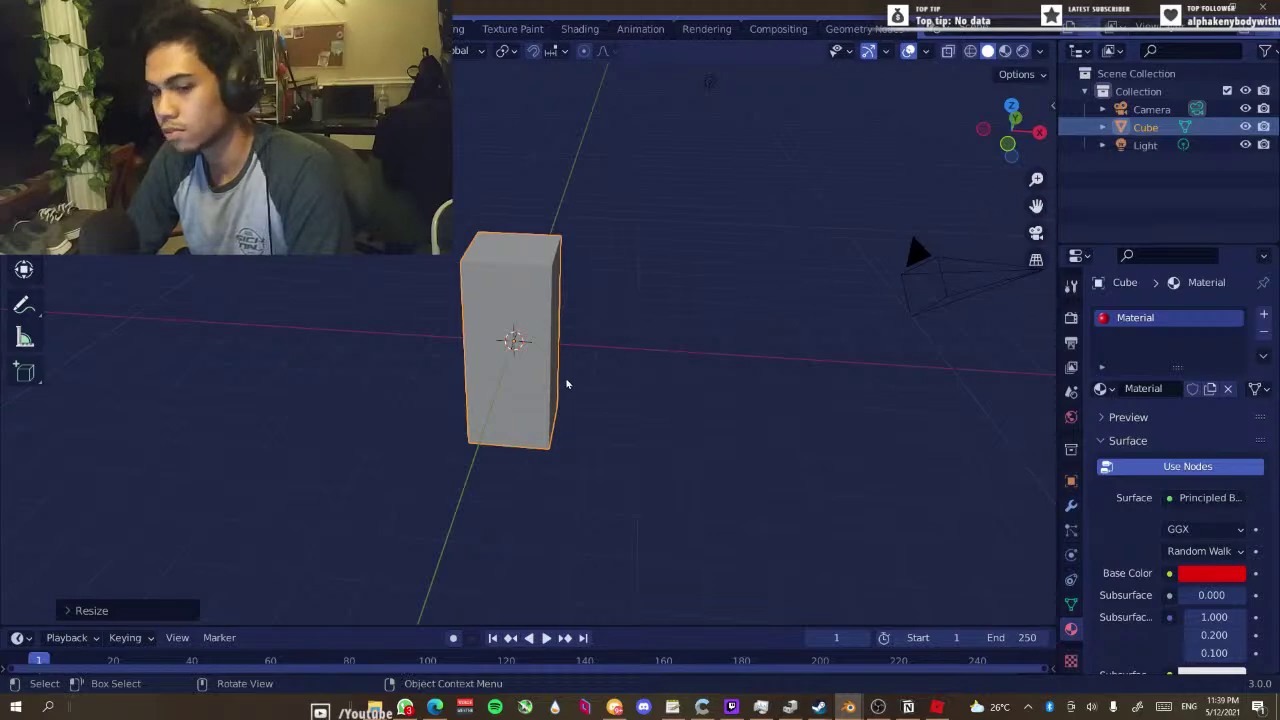
# Select the light and the camera in turn to view their properties, and deselect everything
pyautogui.click(523, 362)
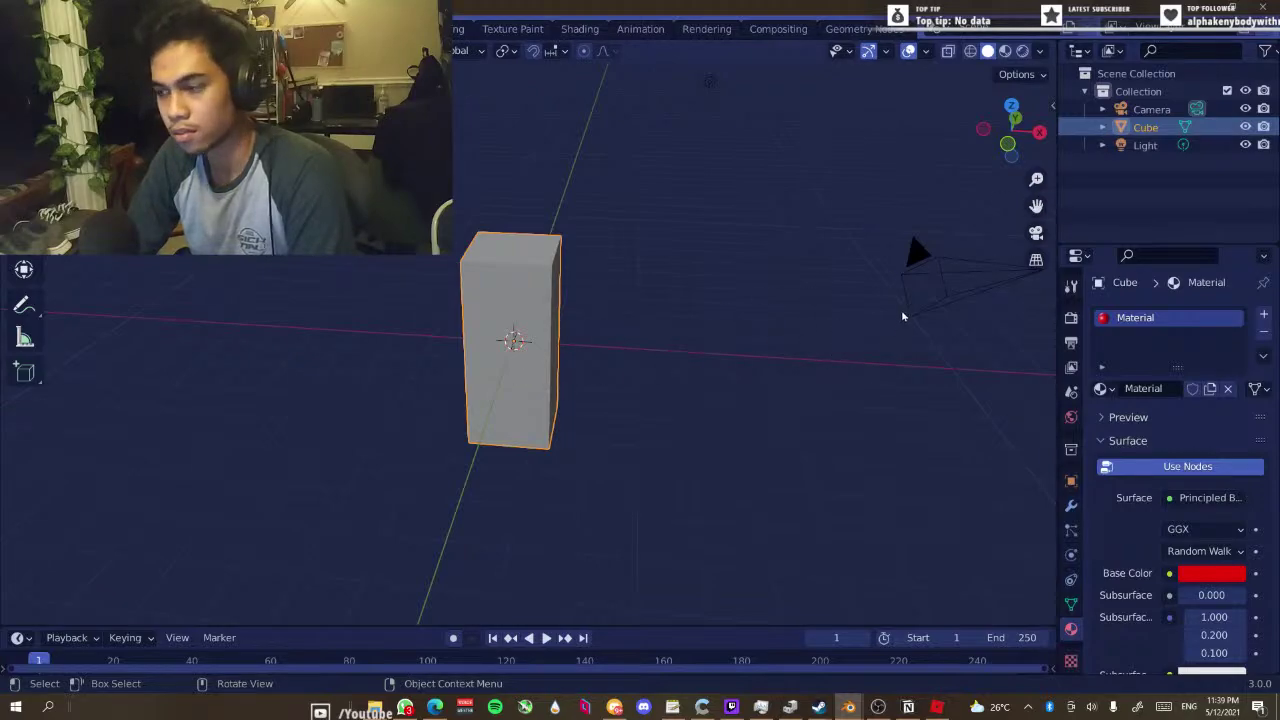
pyautogui.click(1145, 147)
pyautogui.click(1143, 112)
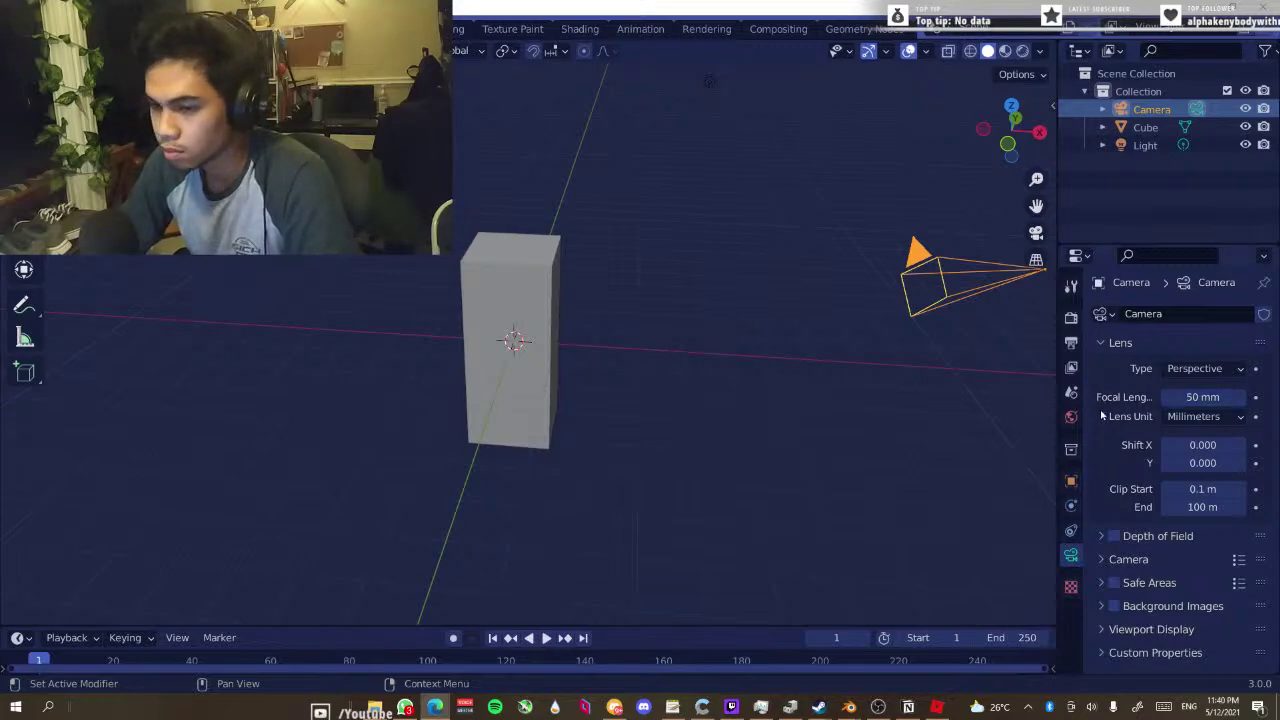
pyautogui.click(840, 368)
# Switch repeatedly between the camera view and the free perspective view to examine how the upright block is framed
pyautogui.moveTo(841, 368); pyautogui.dragTo(839, 369, button='middle')
pyautogui.press('KP_0')
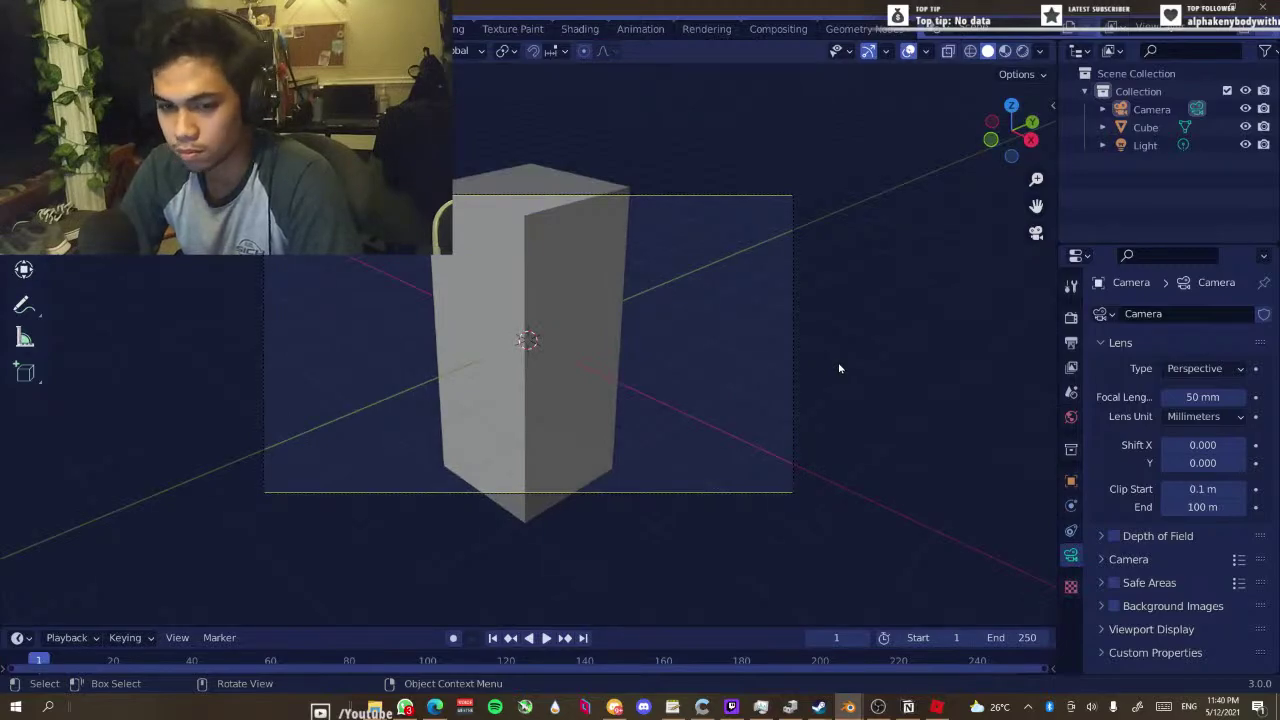
pyautogui.press('KP_0')
pyautogui.press('KP_0')
pyautogui.press('KP_0')
pyautogui.press('KP_0')
pyautogui.press('KP_0')
pyautogui.press('KP_0')
pyautogui.press('KP_0')
pyautogui.press('KP_0')
pyautogui.press('KP_0')
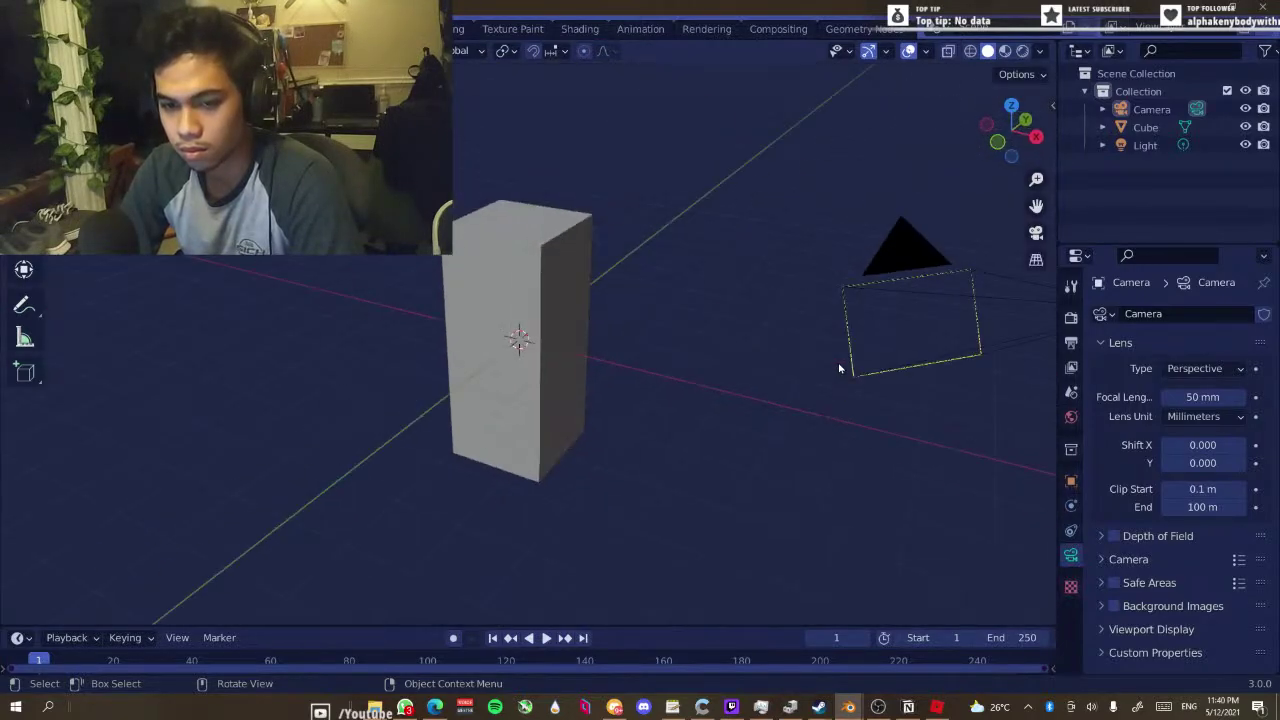
pyautogui.press('KP_0')
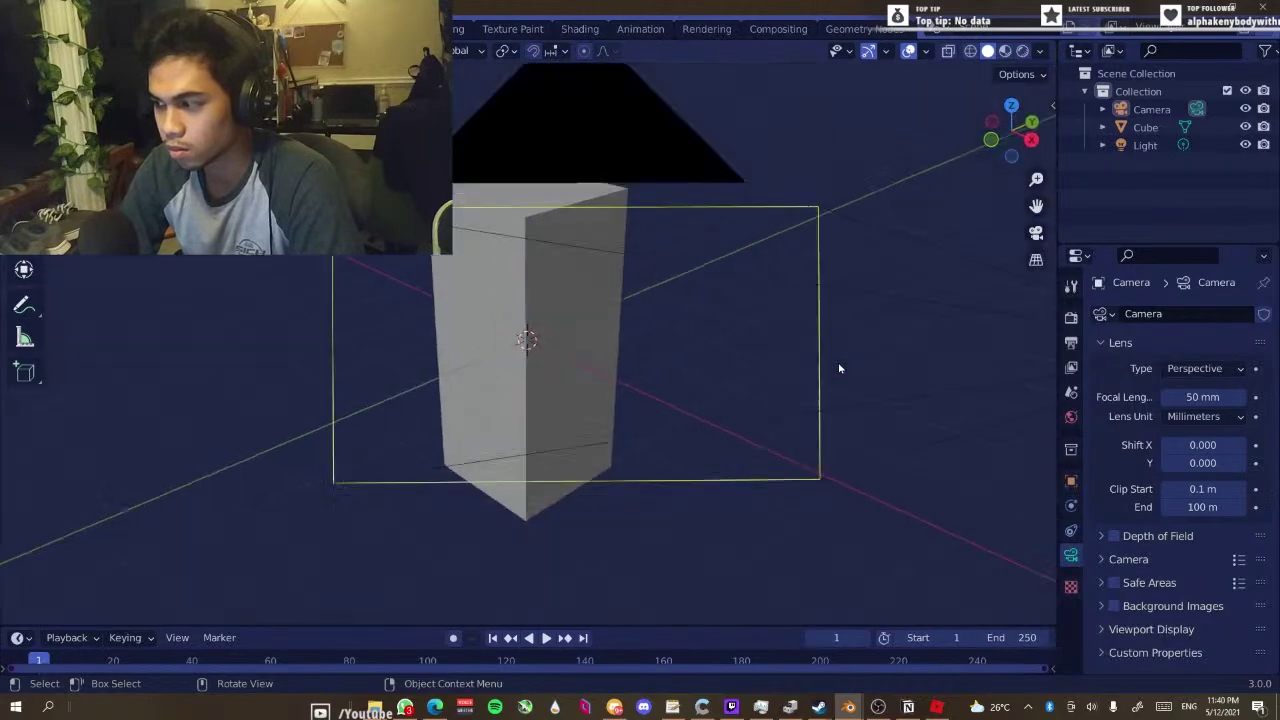
pyautogui.press('KP_0')
pyautogui.press('KP_0')
pyautogui.press('KP_0')
pyautogui.press('KP_0')
pyautogui.press('KP_0')
pyautogui.press('KP_0')
pyautogui.press('KP_0')
pyautogui.press('KP_0')
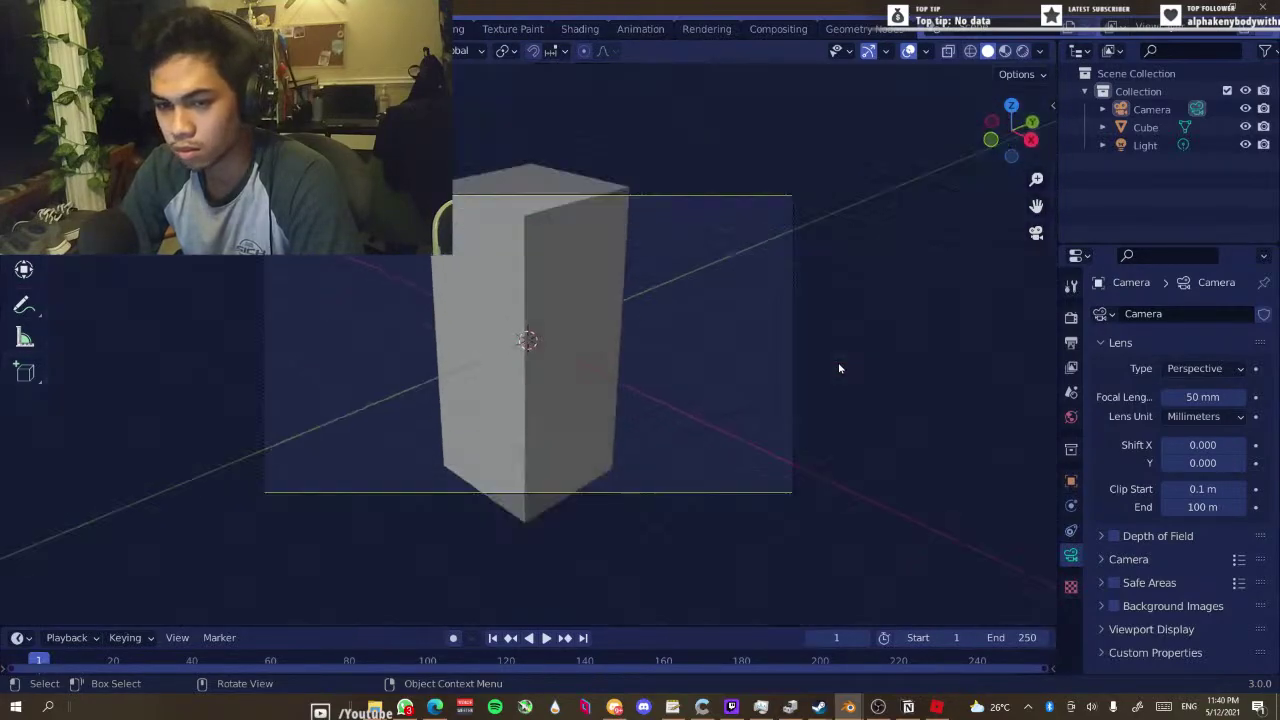
pyautogui.press('KP_0')
pyautogui.press('KP_0')
pyautogui.press('KP_0')
pyautogui.press('KP_0')
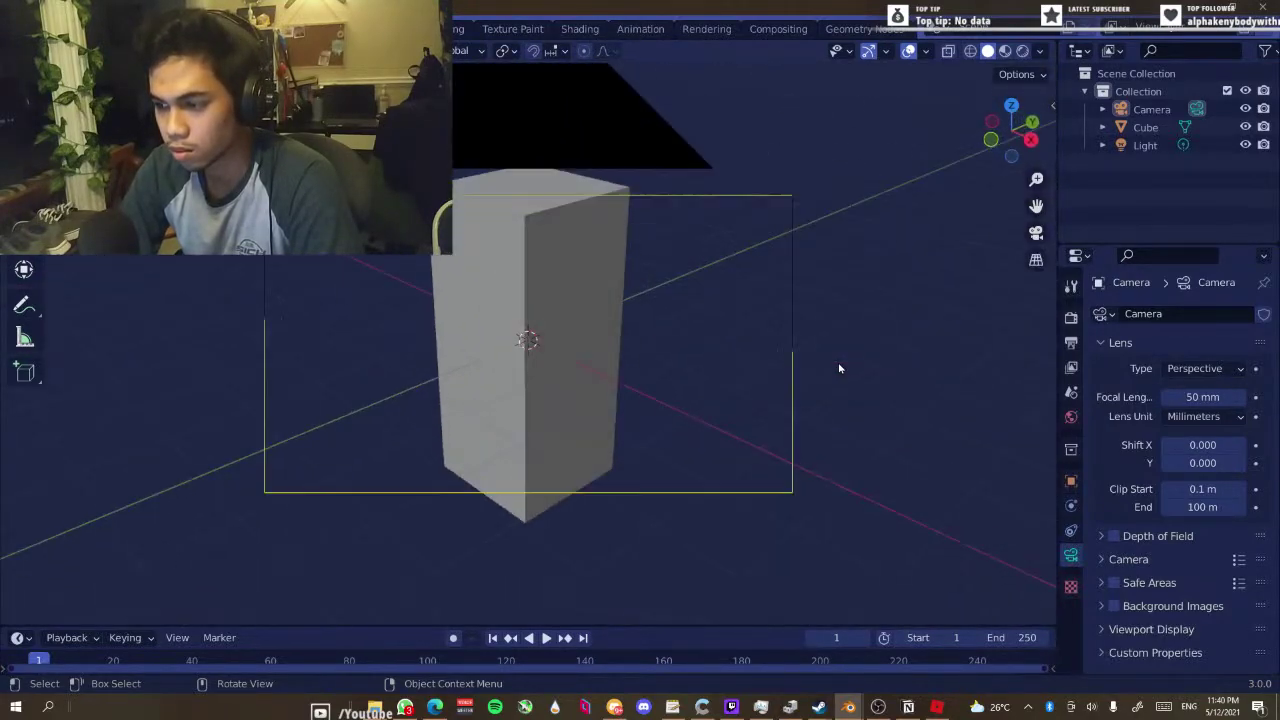
pyautogui.press('KP_0')
pyautogui.press('KP_0')
pyautogui.press('KP_0')
pyautogui.press('KP_0')
pyautogui.press('KP_0')
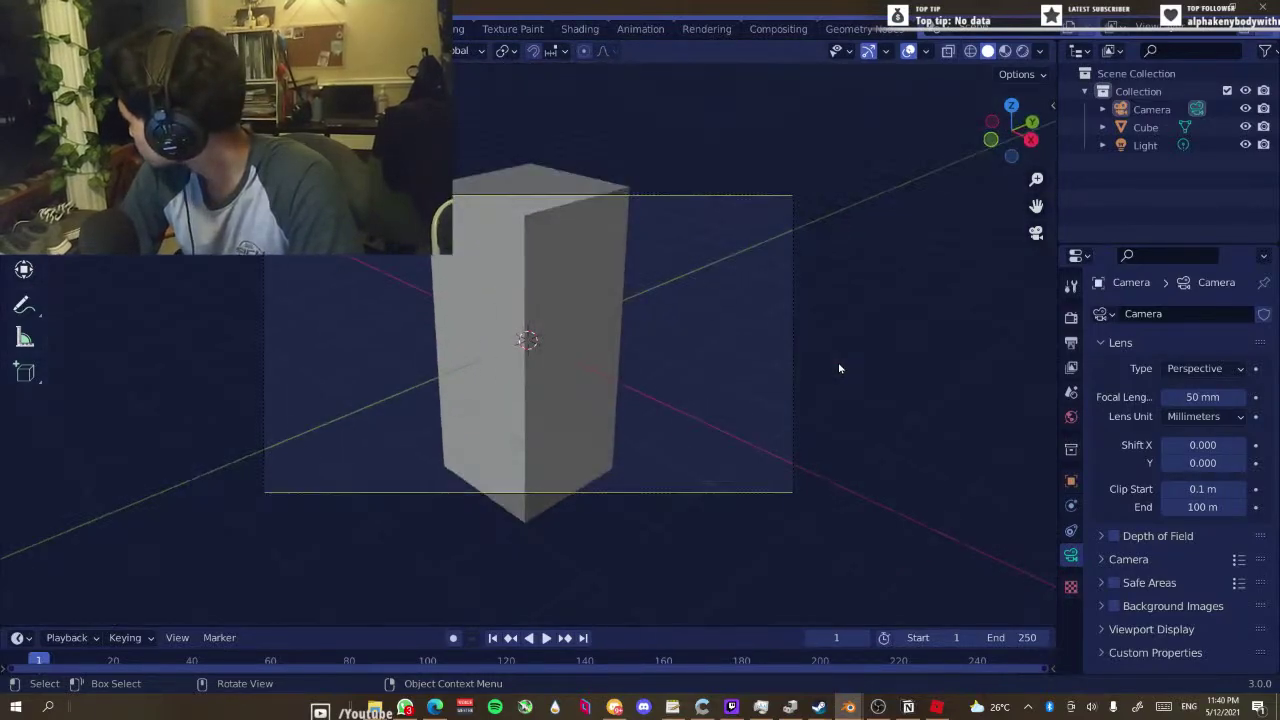
pyautogui.press('KP_0')
pyautogui.press('KP_0')
pyautogui.press('KP_0')
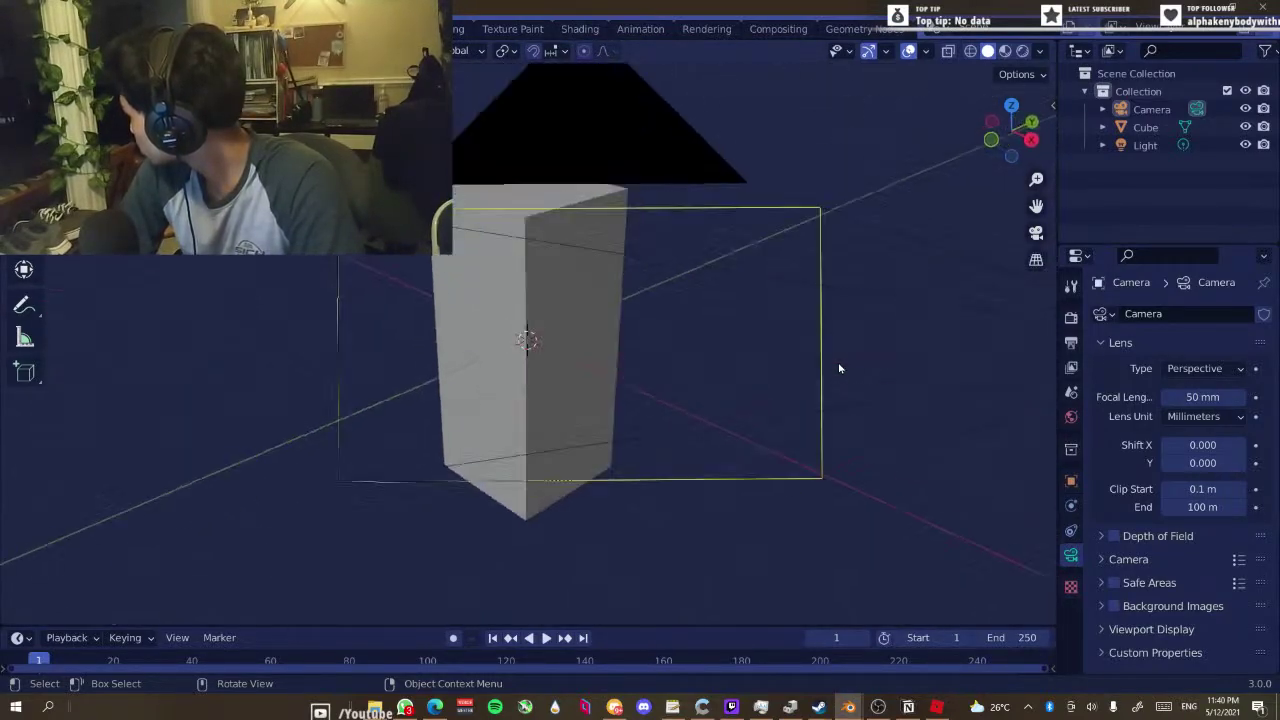
pyautogui.press('KP_0')
pyautogui.press('KP_0')
pyautogui.press('KP_0')
pyautogui.press('KP_0')
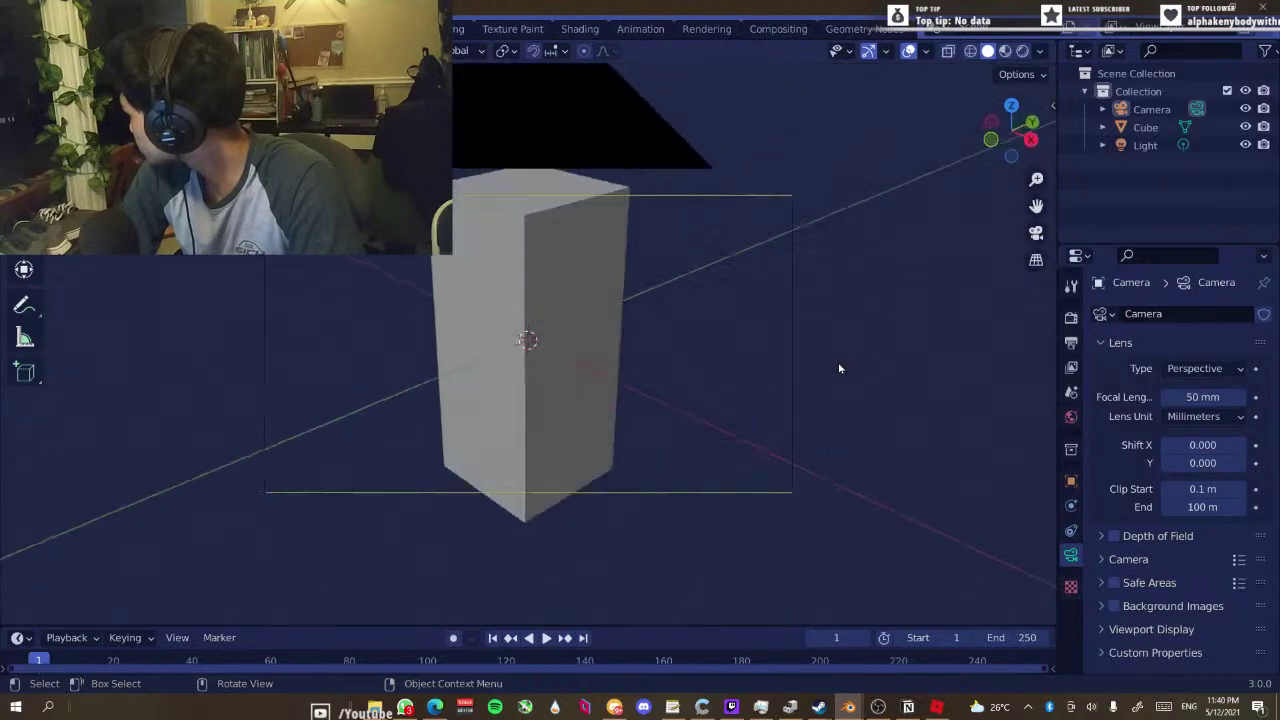
pyautogui.press('KP_0')
pyautogui.press('KP_0')
pyautogui.press('KP_0')
pyautogui.press('KP_0')
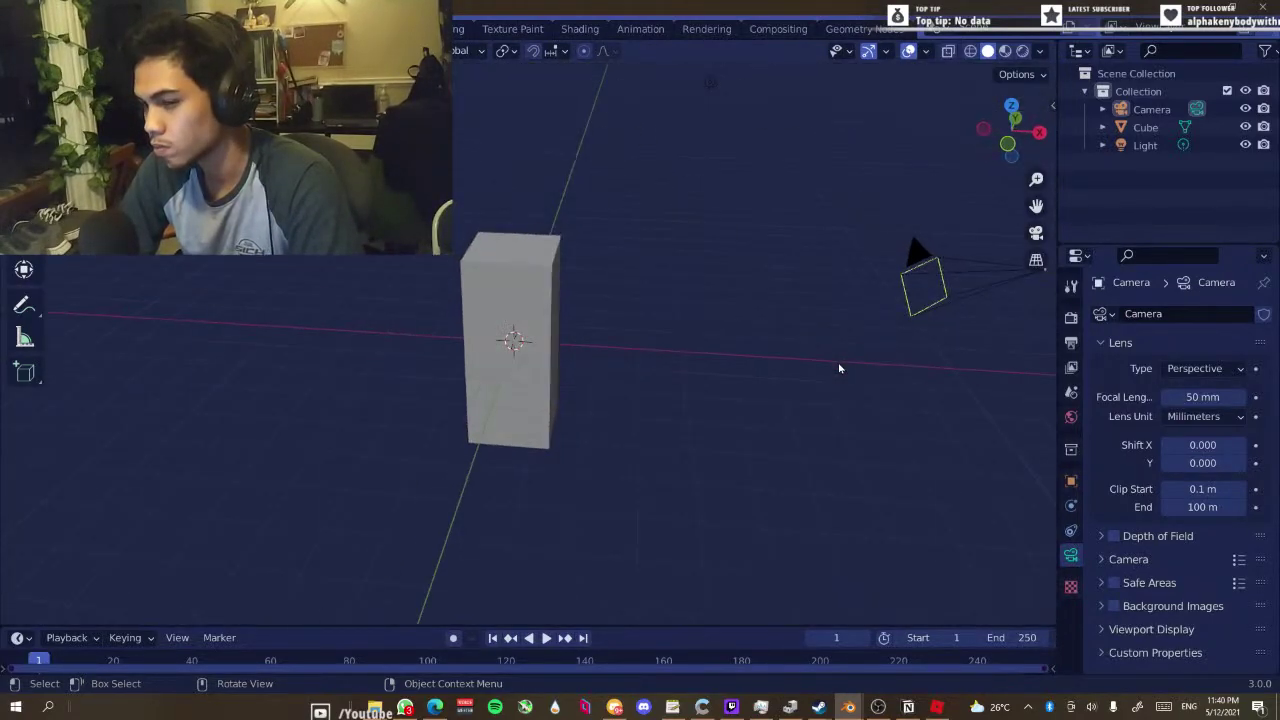
pyautogui.press('KP_0')
pyautogui.press('KP_0')
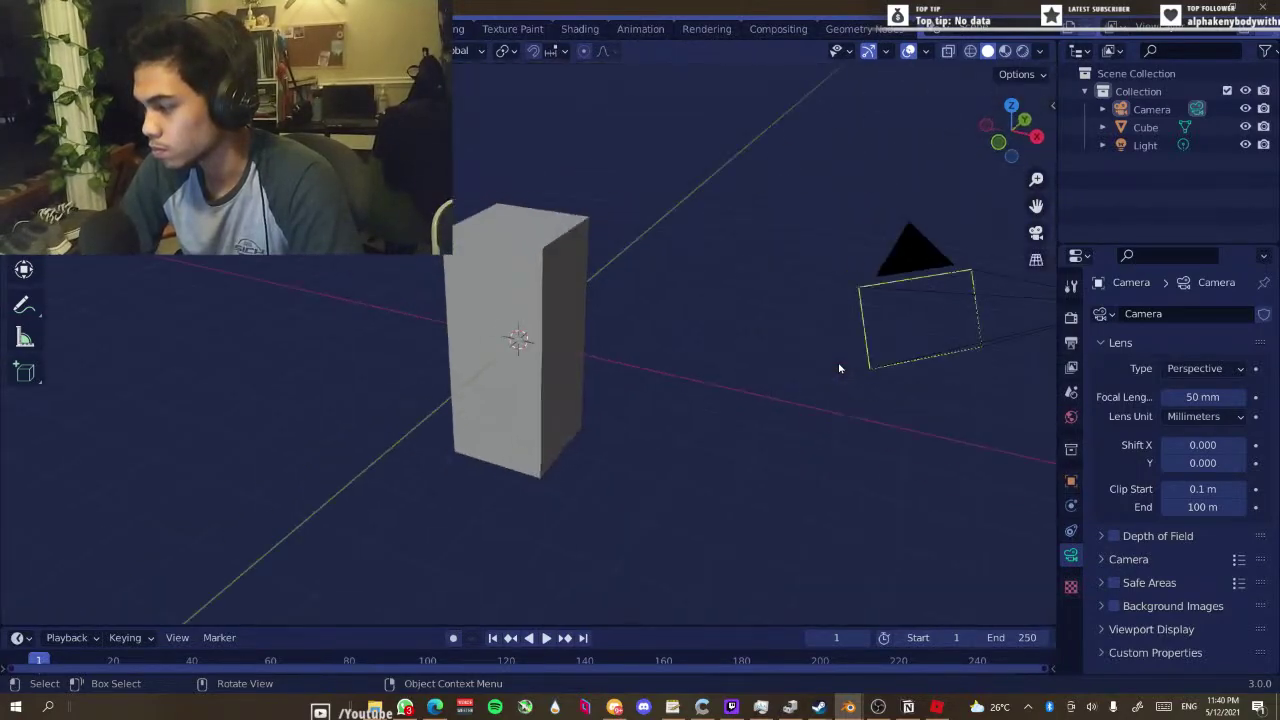
pyautogui.press('KP_0')
pyautogui.press('KP_0')
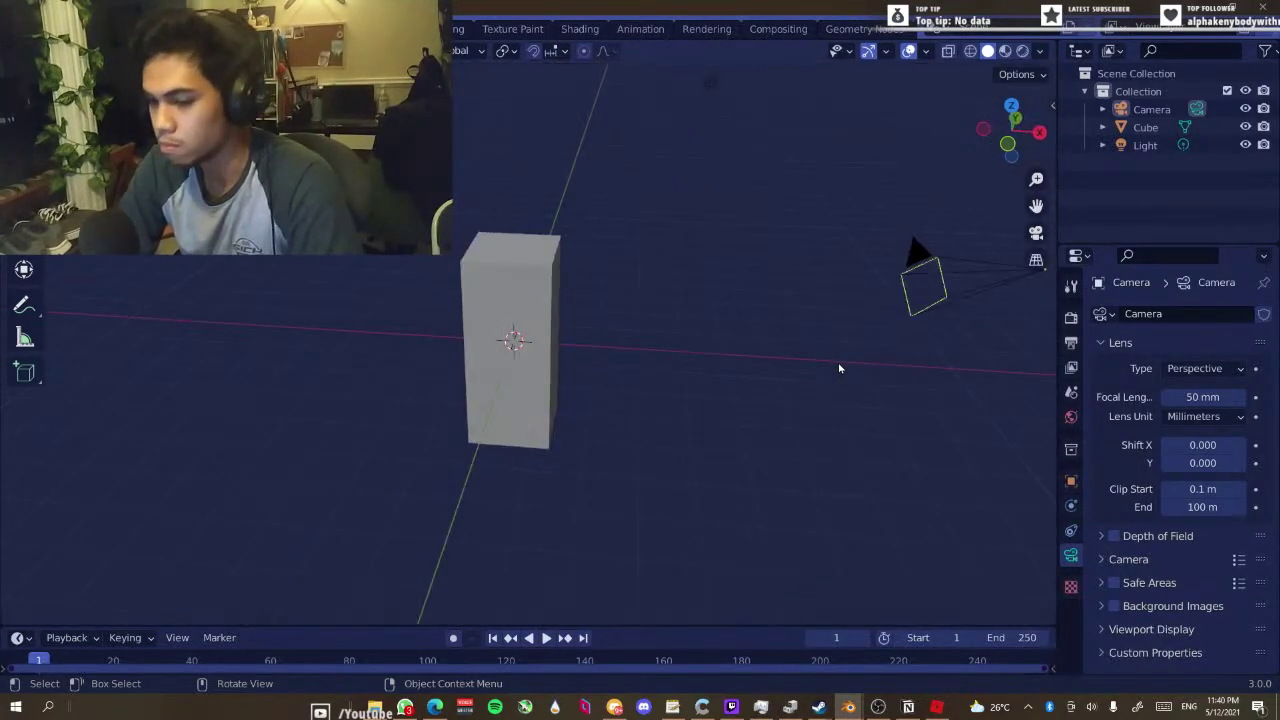